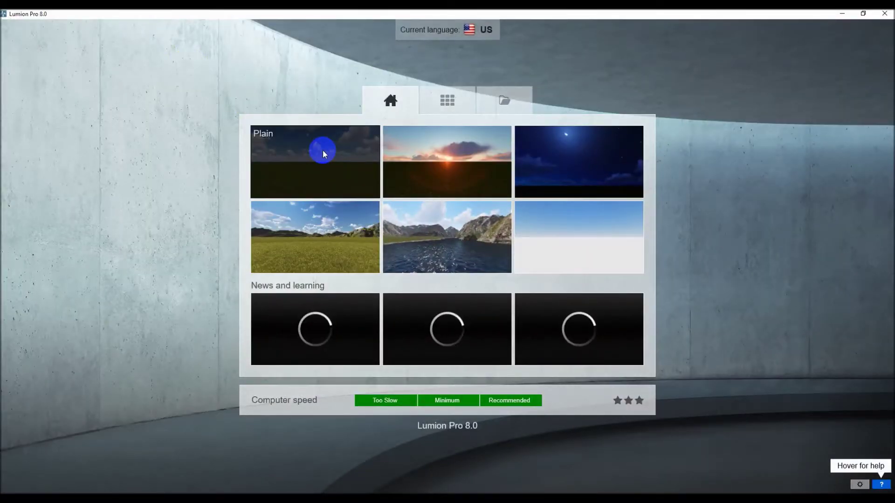
Step: Start a new scene from the Plain template and activate the raise brush of the landscape height tools
{"action": "left_click", "coordinate": [305, 144]}
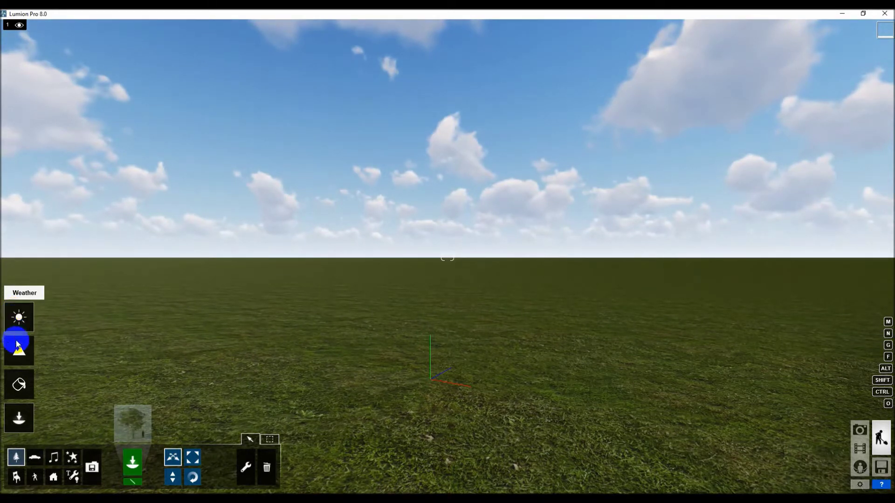
{"action": "left_click", "coordinate": [15, 354]}
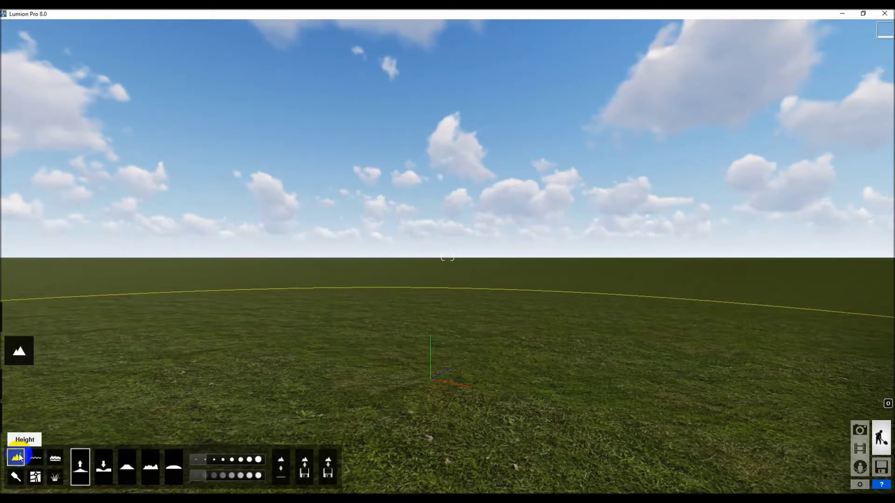
{"action": "left_click", "coordinate": [81, 464]}
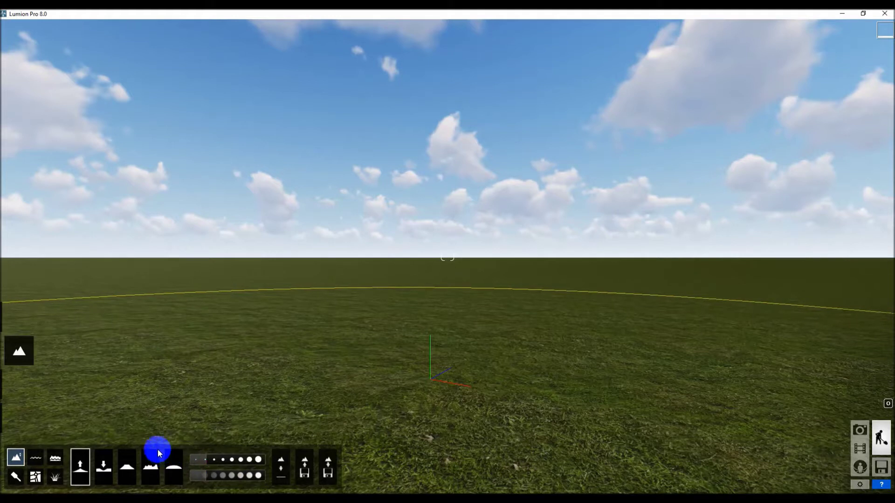
Step: Switch to the landscape water tools and view the available water types without changing the current one
{"action": "left_click", "coordinate": [35, 458]}
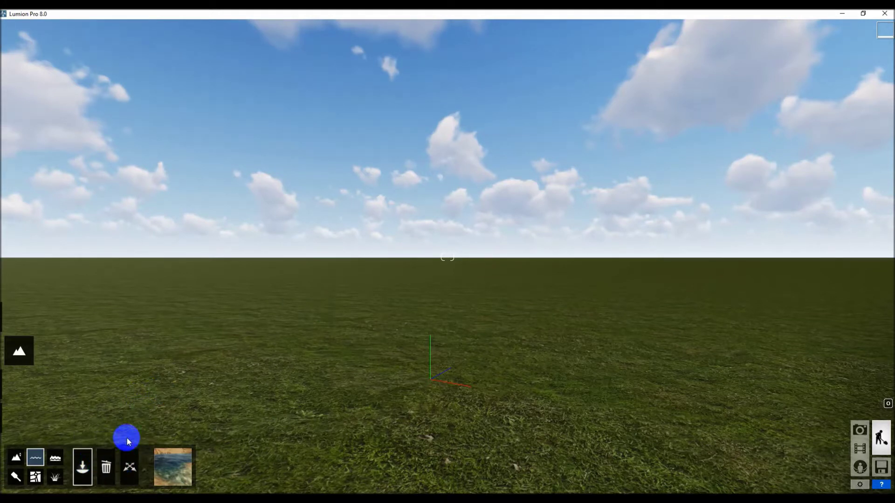
{"action": "key", "text": "q"}
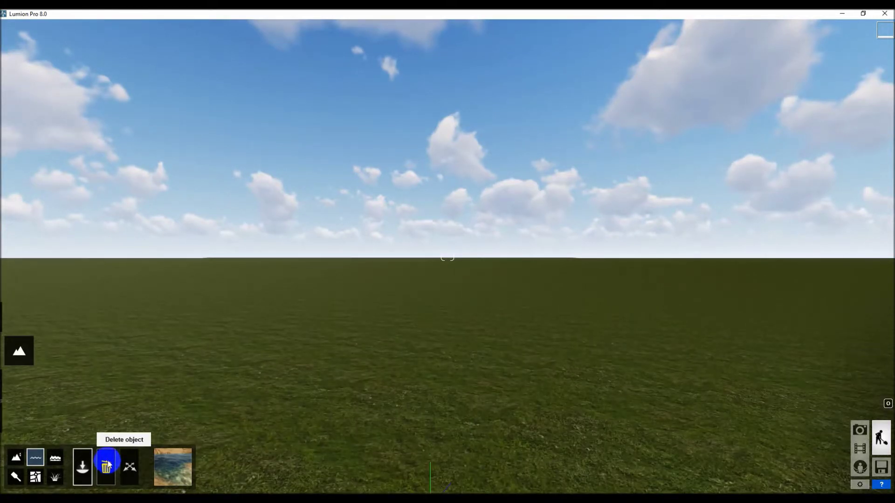
{"action": "key", "text": "q"}
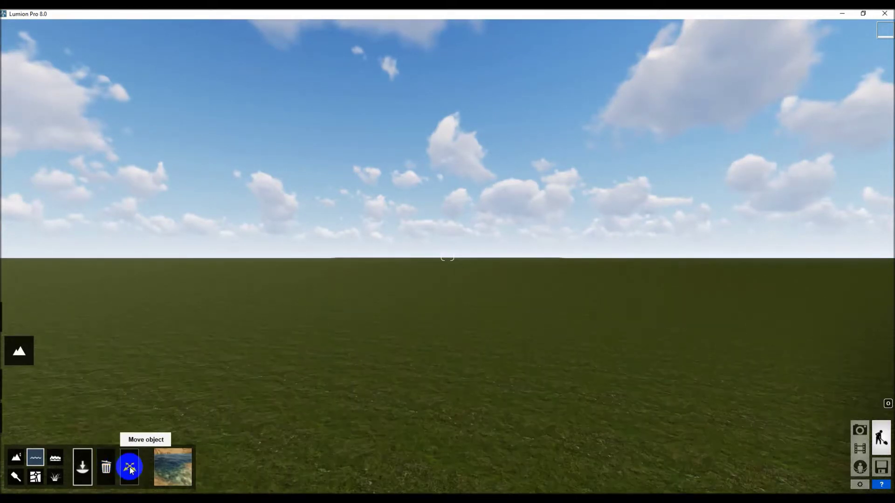
{"action": "left_click", "coordinate": [166, 460]}
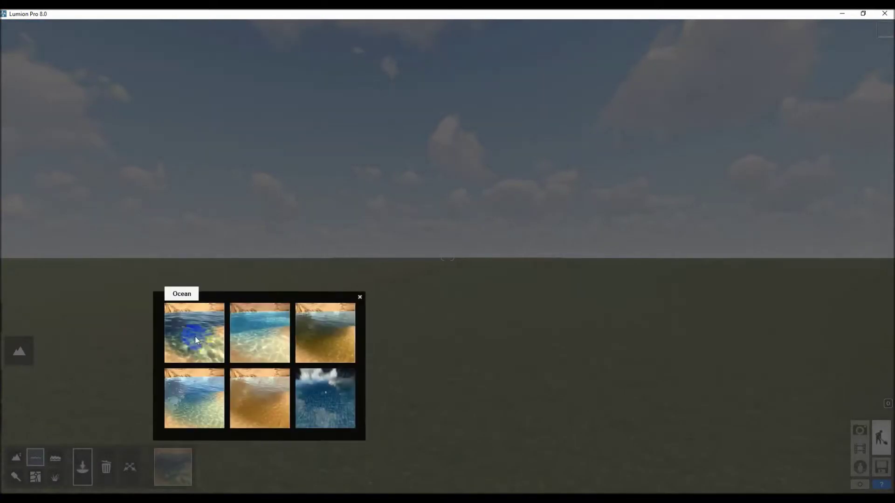
{"action": "left_click", "coordinate": [359, 299]}
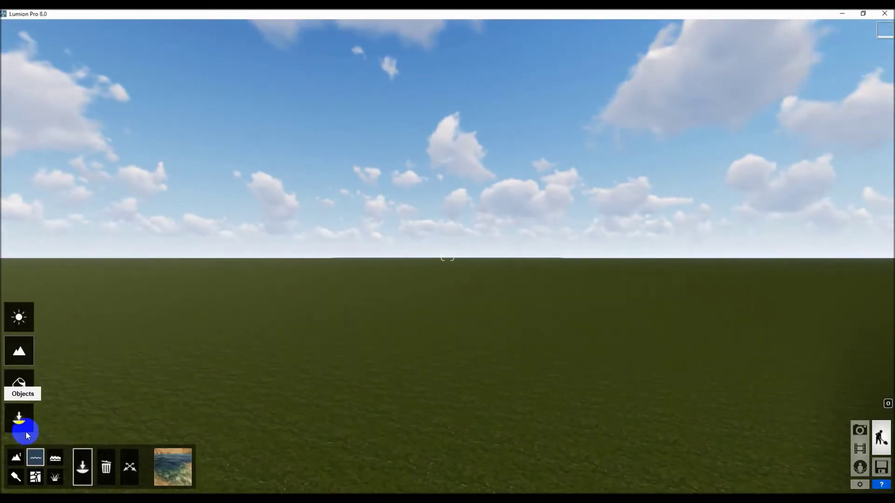
Step: Dig a round pit into the flat grass near the centre of the scene with the Lower terrain brush
{"action": "left_click", "coordinate": [17, 459]}
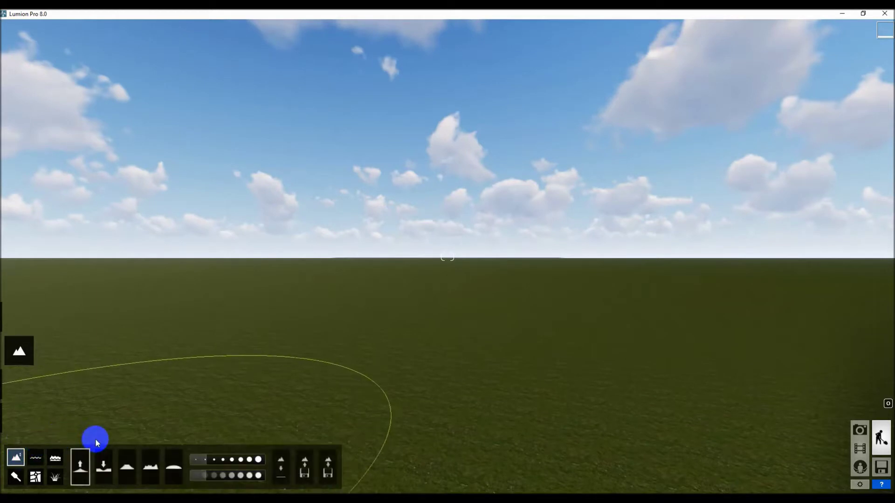
{"action": "left_click", "coordinate": [103, 466]}
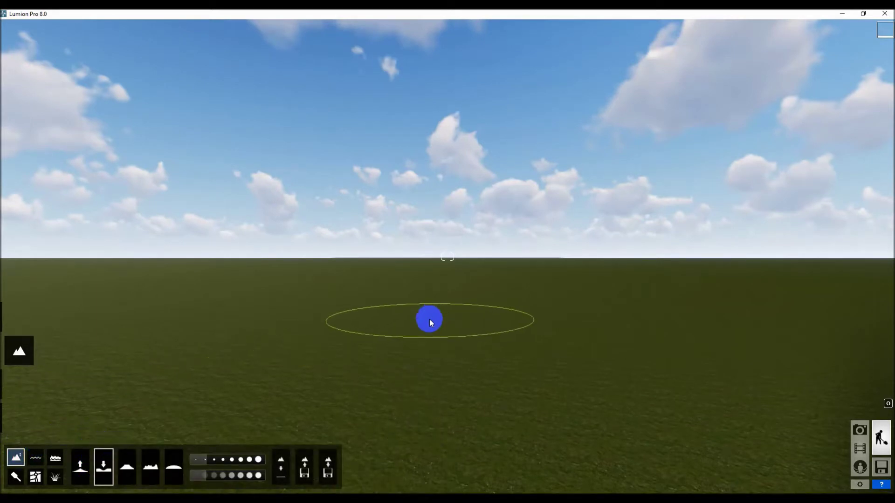
{"action": "left_click_drag", "start_coordinate": [354, 340], "coordinate": [369, 345]}
Step: Raise two hills in the terrain, one on each side of the pit
{"action": "left_click", "coordinate": [80, 466]}
{"action": "mouse_move", "coordinate": [654, 377]}
{"action": "left_mouse_down"}
{"action": "mouse_move", "coordinate": [679, 329]}
{"action": "mouse_move", "coordinate": [672, 340]}
{"action": "left_mouse_up"}
{"action": "left_click_drag", "start_coordinate": [110, 331], "coordinate": [114, 330]}
Step: Place a rectangular water surface on the ground in front of the pit, between the two hills
{"action": "key", "text": "q"}
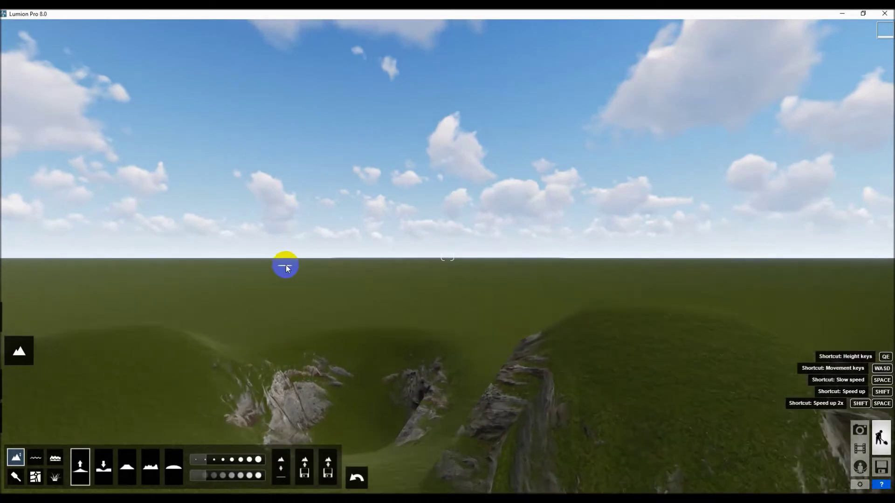
{"action": "key", "text": "s"}
{"action": "right_click_drag", "start_coordinate": [332, 233], "coordinate": [326, 248]}
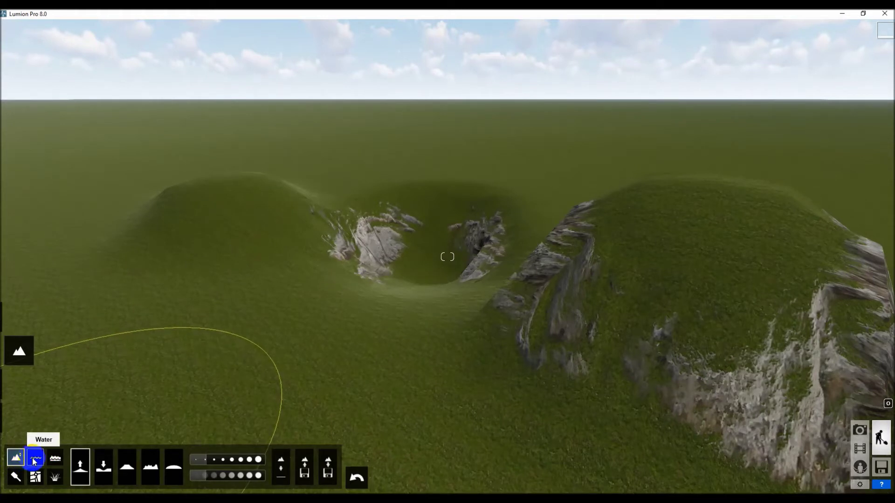
{"action": "left_click", "coordinate": [36, 459]}
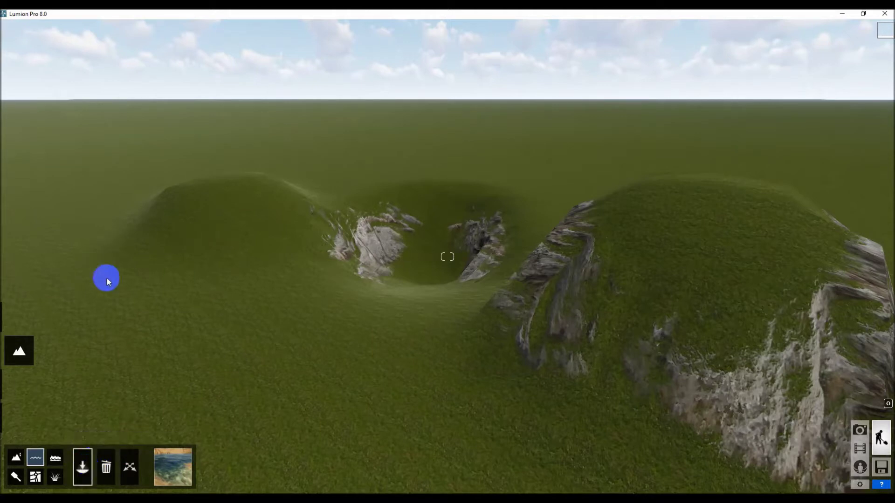
{"action": "mouse_move", "coordinate": [105, 287]}
{"action": "left_mouse_down"}
{"action": "mouse_move", "coordinate": [150, 314]}
{"action": "mouse_move", "coordinate": [339, 363]}
{"action": "mouse_move", "coordinate": [479, 385]}
{"action": "mouse_move", "coordinate": [525, 335]}
{"action": "mouse_move", "coordinate": [517, 327]}
{"action": "left_mouse_up"}
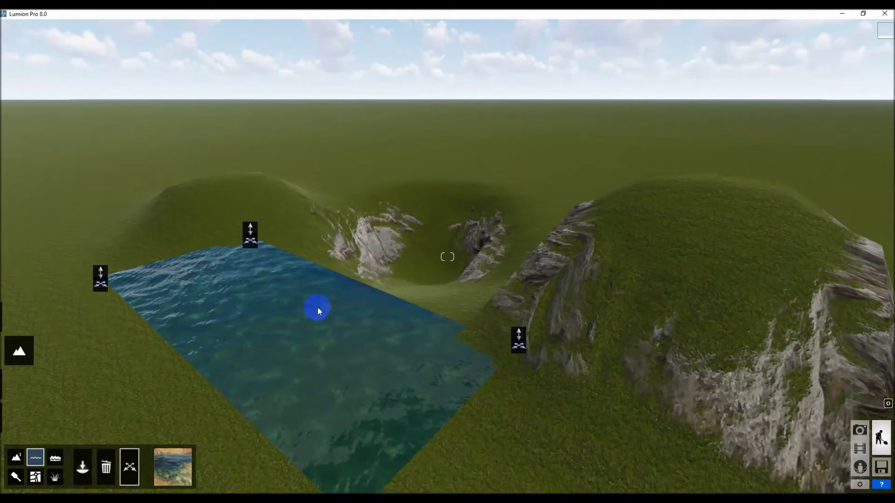
Step: Stretch the water surface's corners until it covers the pit and surrounds the smaller hill, and lower its level into the pit
{"action": "right_click_drag", "start_coordinate": [315, 294], "coordinate": [344, 281]}
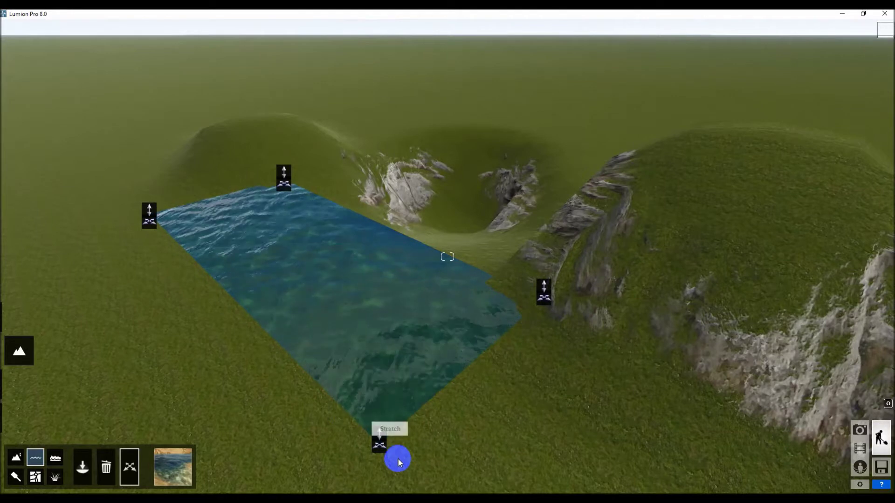
{"action": "left_click_drag", "start_coordinate": [381, 447], "coordinate": [216, 415]}
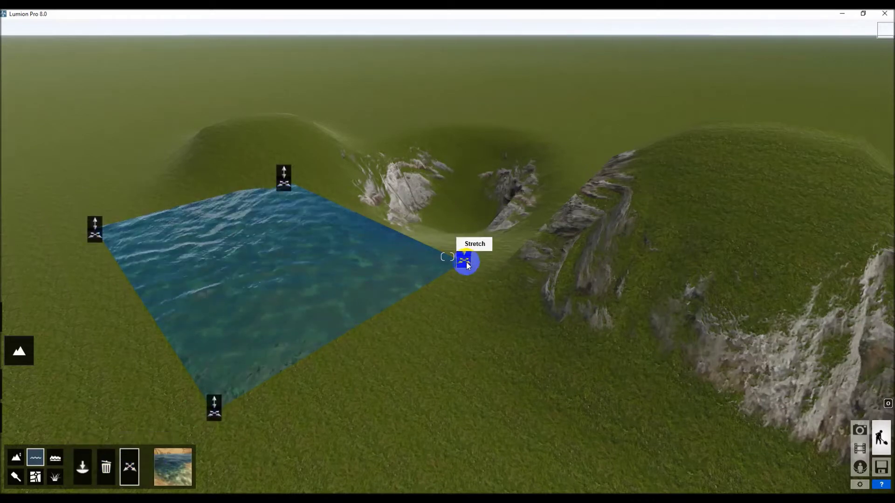
{"action": "left_click_drag", "start_coordinate": [469, 262], "coordinate": [695, 158]}
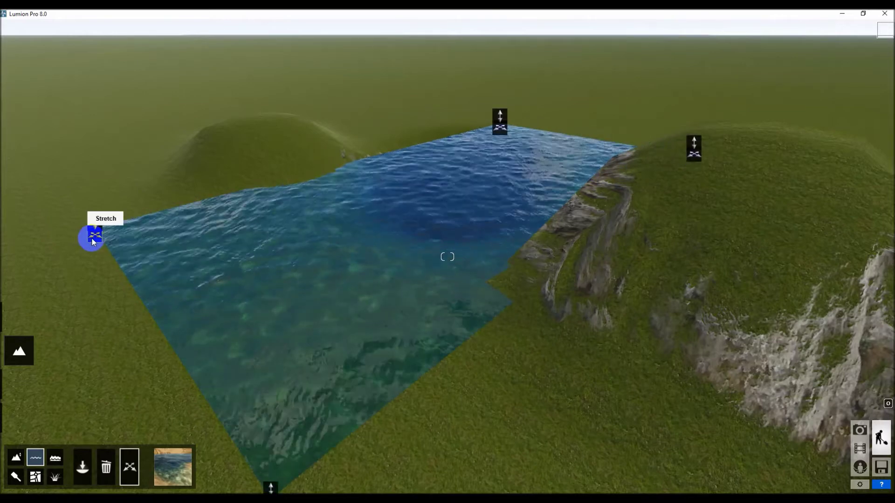
{"action": "left_click_drag", "start_coordinate": [93, 241], "coordinate": [5, 132]}
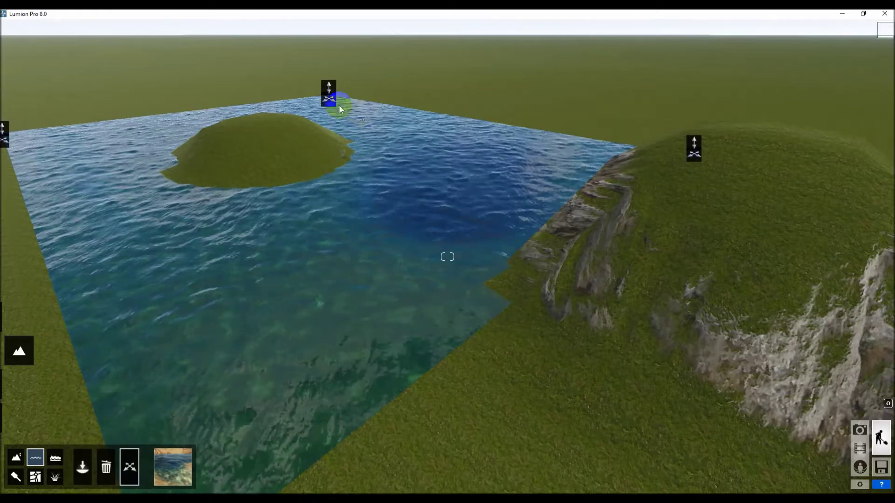
{"action": "left_click_drag", "start_coordinate": [330, 96], "coordinate": [327, 149]}
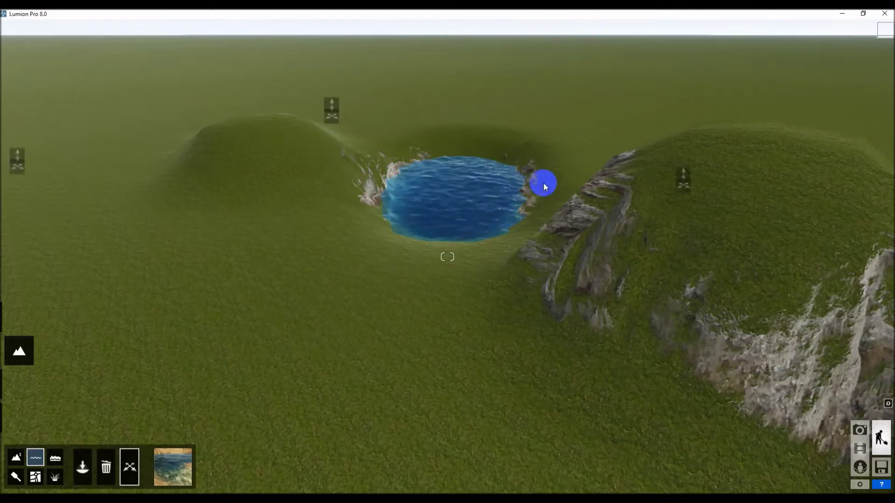
Step: Try the brown, murky water type and the Ice type on the water filling the pit
{"action": "scroll", "coordinate": [532, 160], "scroll_direction": "up", "scroll_amount": 2}
{"action": "key", "text": "w"}
{"action": "key", "text": "q"}
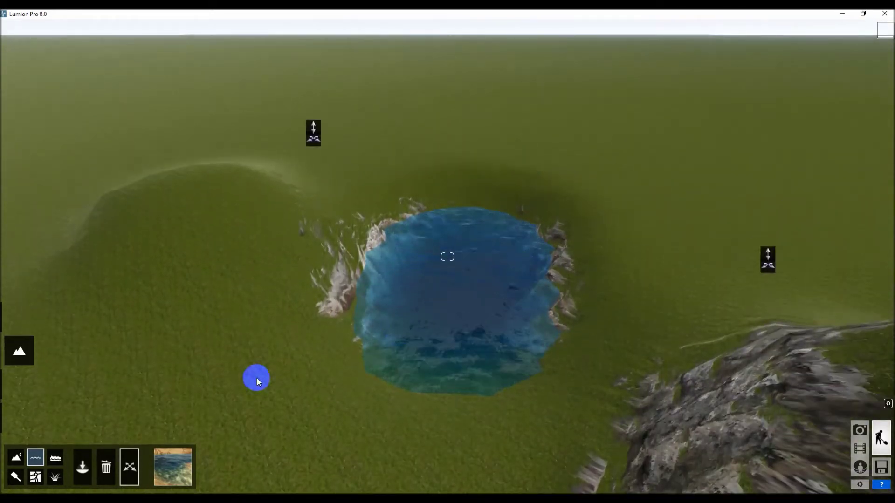
{"action": "left_click", "coordinate": [172, 467]}
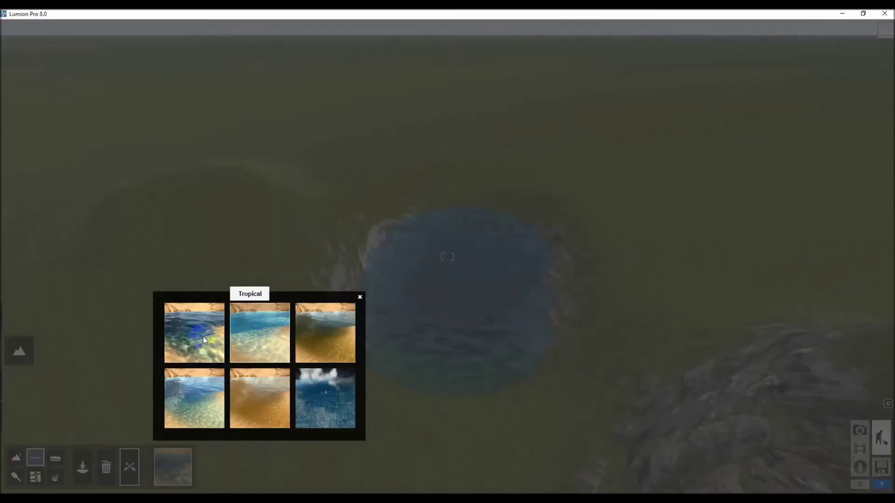
{"action": "left_click", "coordinate": [203, 337]}
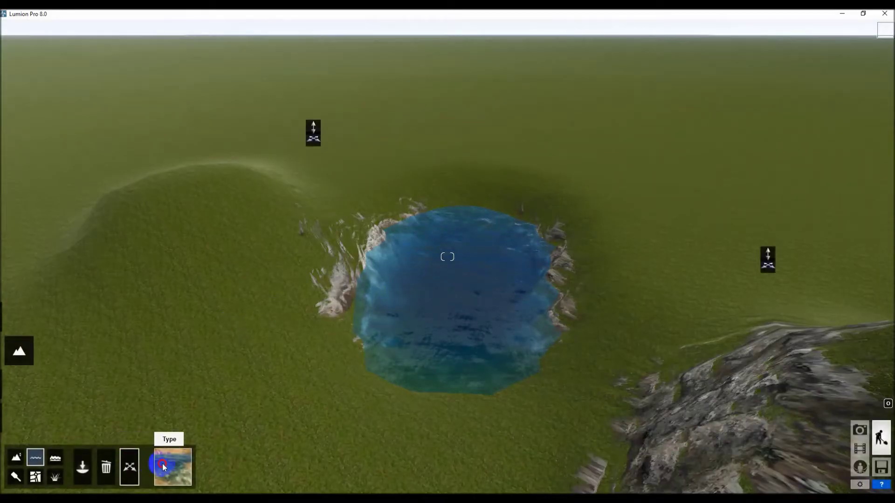
{"action": "left_click", "coordinate": [163, 466]}
{"action": "left_click", "coordinate": [279, 418]}
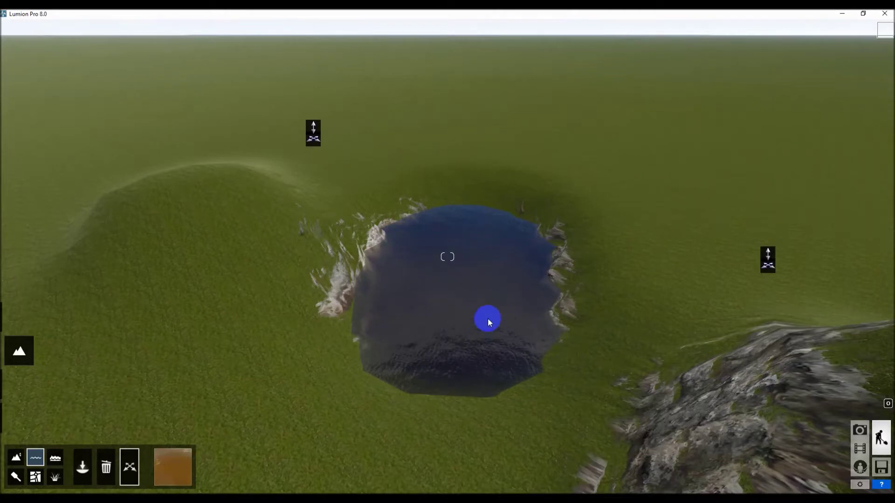
{"action": "left_click", "coordinate": [164, 478]}
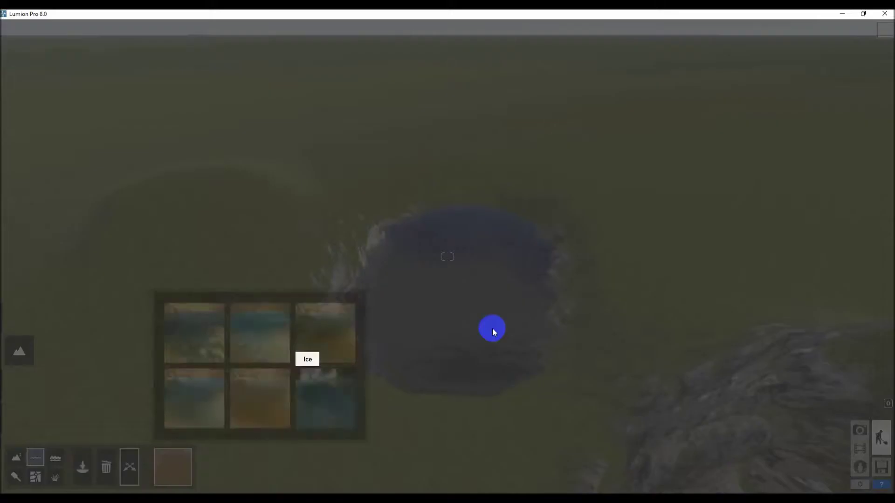
{"action": "left_click", "coordinate": [320, 407]}
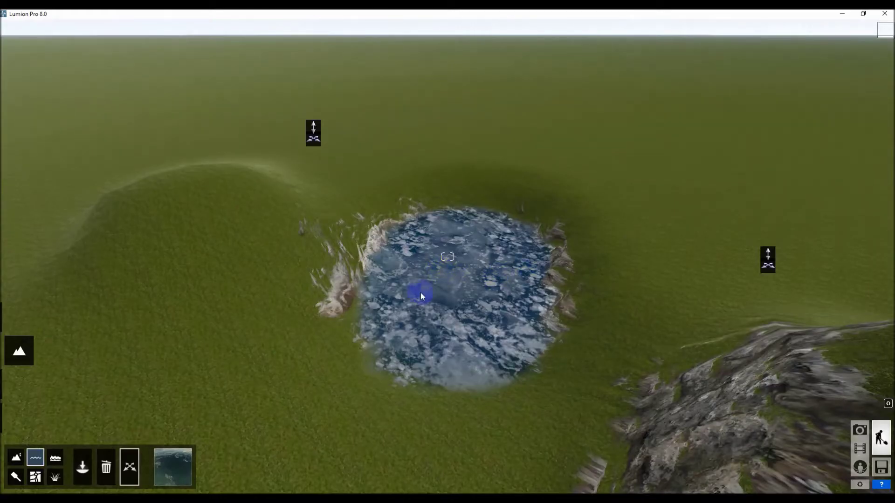
Step: Try the clear blue-green water type on the pond, and set the type back to Ocean
{"action": "left_click", "coordinate": [178, 465]}
{"action": "left_click", "coordinate": [186, 407]}
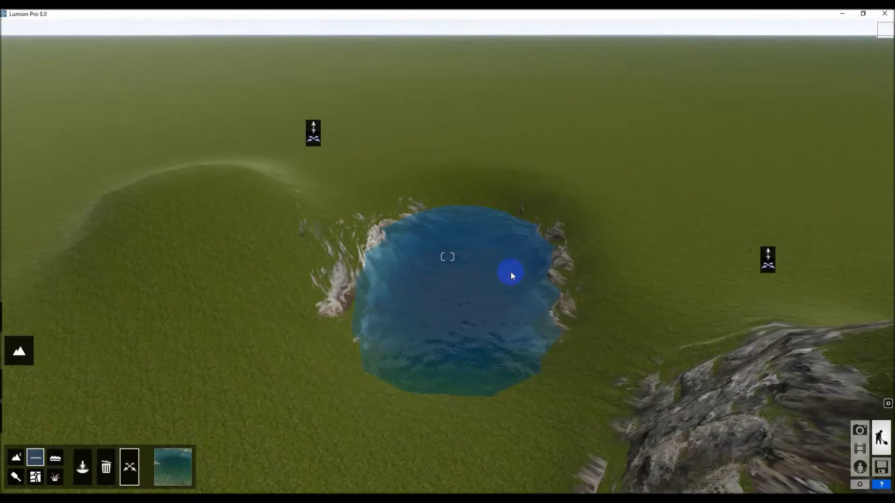
{"action": "left_click", "coordinate": [183, 465]}
{"action": "left_click", "coordinate": [200, 324]}
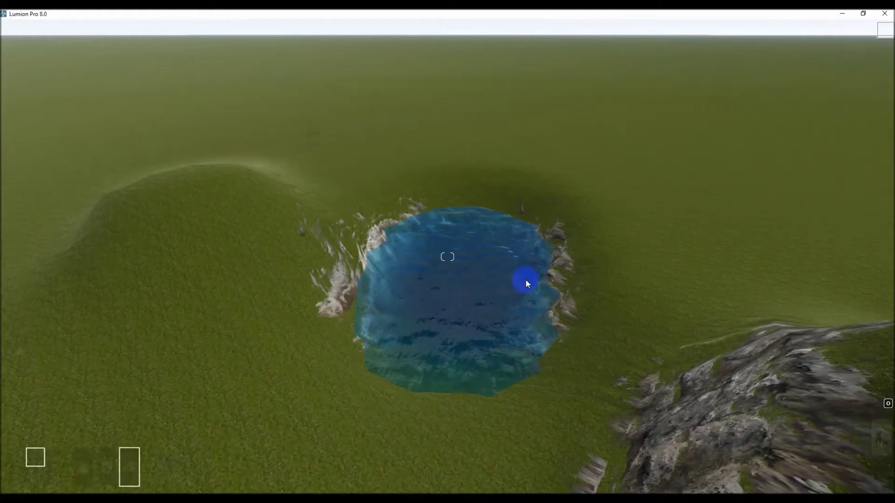
Step: Stretch the nearest corner of the water surface outward beneath the open ground in front of the pond
{"action": "scroll", "coordinate": [498, 326], "scroll_direction": "up", "scroll_amount": 2}
{"action": "scroll", "coordinate": [498, 325], "scroll_direction": "down", "scroll_amount": 5}
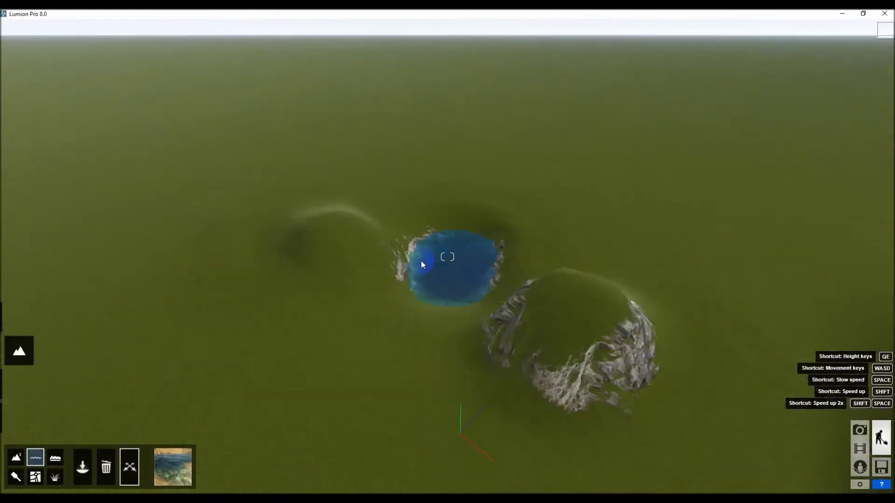
{"action": "left_click", "coordinate": [89, 472]}
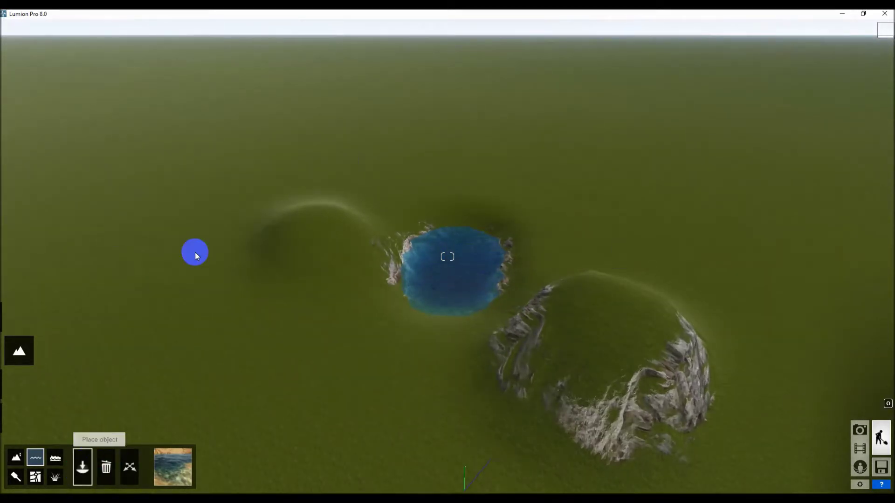
{"action": "scroll", "coordinate": [346, 276], "scroll_direction": "down", "scroll_amount": 1}
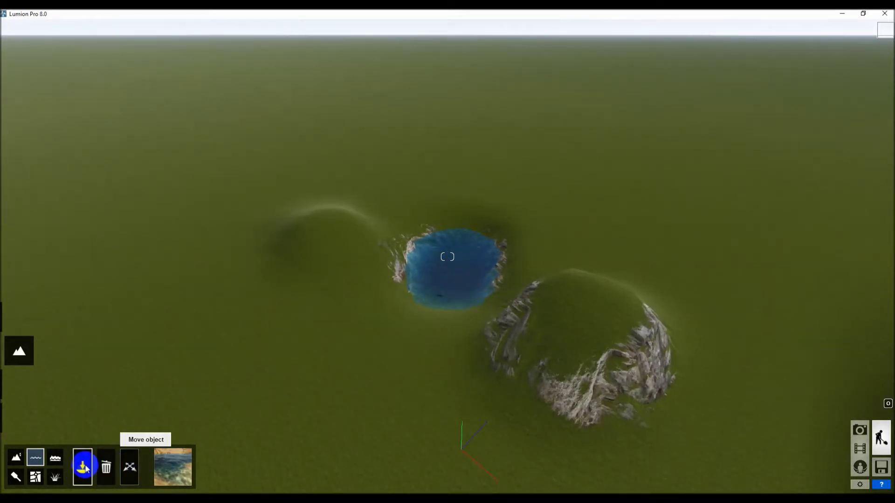
{"action": "left_click", "coordinate": [129, 467]}
{"action": "scroll", "coordinate": [318, 227], "scroll_direction": "down", "scroll_amount": 1}
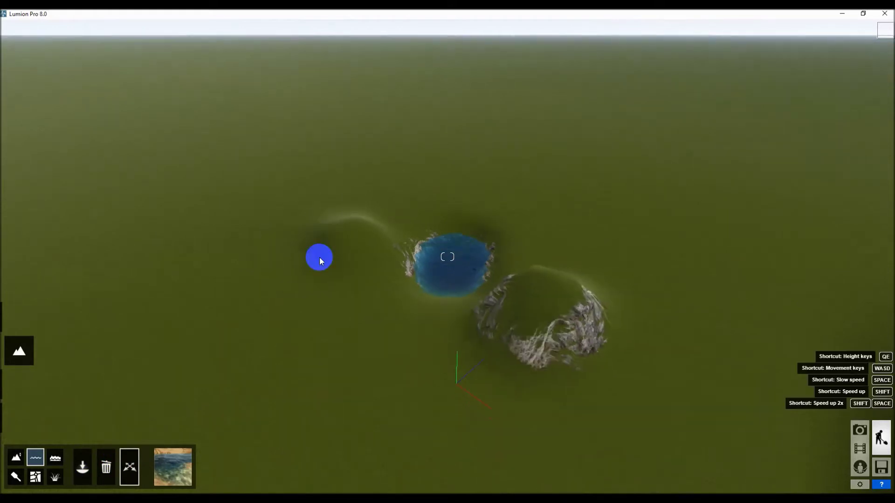
{"action": "left_click_drag", "start_coordinate": [394, 412], "coordinate": [383, 419]}
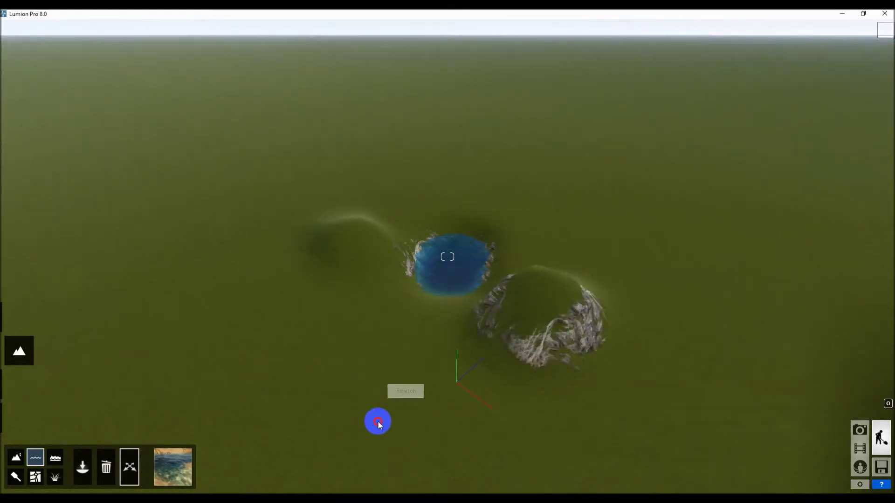
{"action": "left_click_drag", "start_coordinate": [347, 437], "coordinate": [341, 449]}
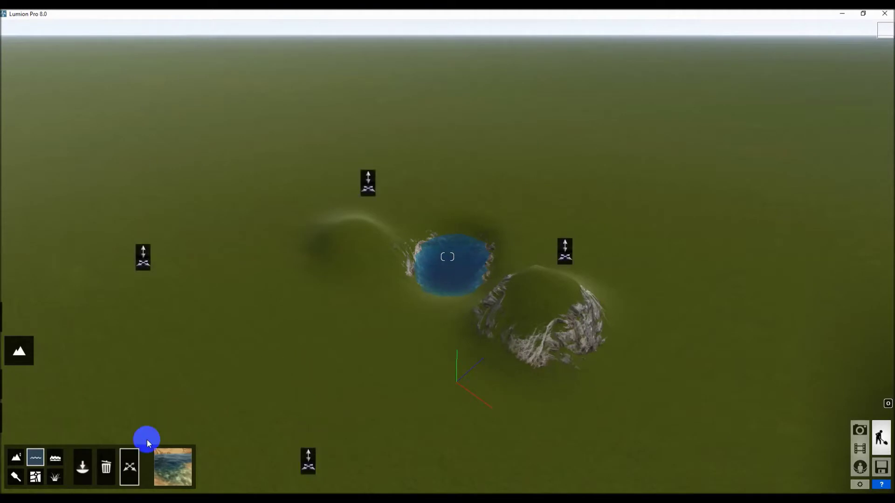
Step: Lower the open ground in front of the pond into a second pit that reaches the water surface beneath it
{"action": "left_click", "coordinate": [17, 458]}
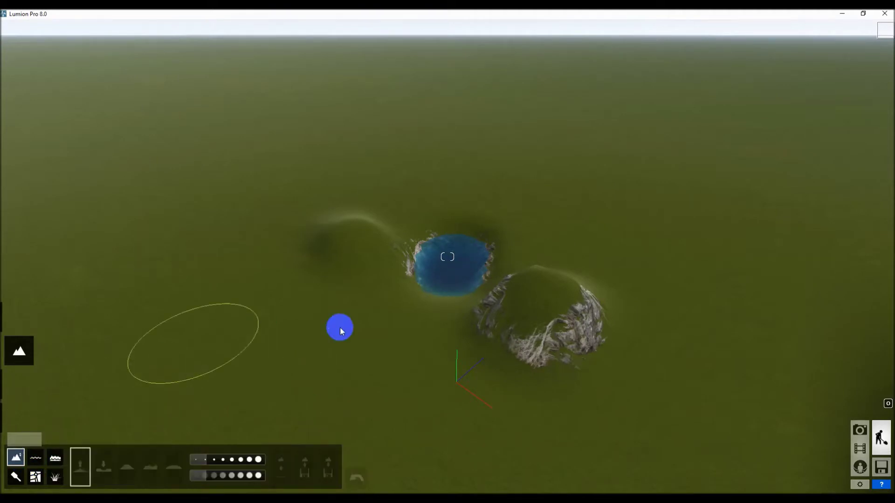
{"action": "left_click", "coordinate": [103, 467]}
{"action": "key", "text": "w"}
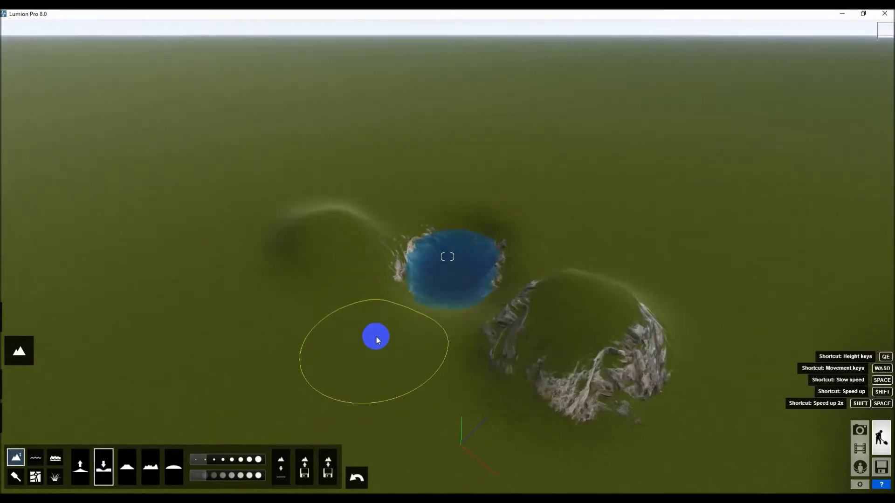
{"action": "key", "text": "s"}
{"action": "left_click", "coordinate": [374, 365]}
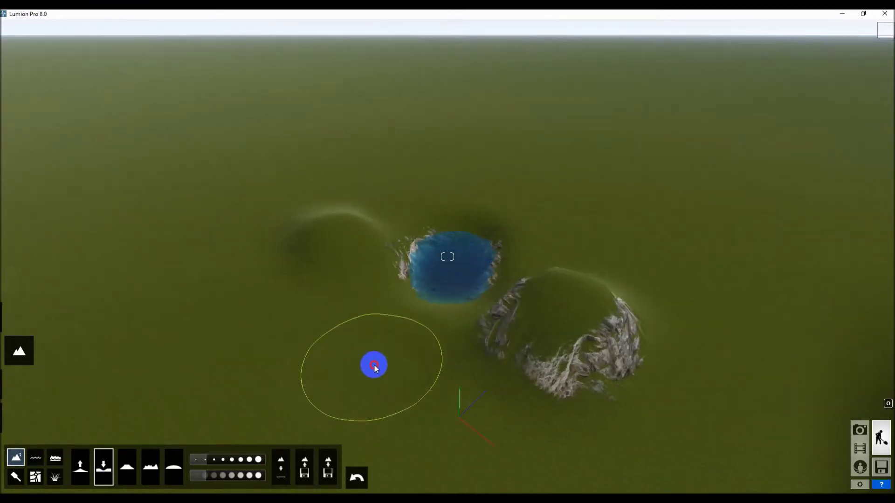
{"action": "left_click_drag", "start_coordinate": [374, 365], "coordinate": [374, 368]}
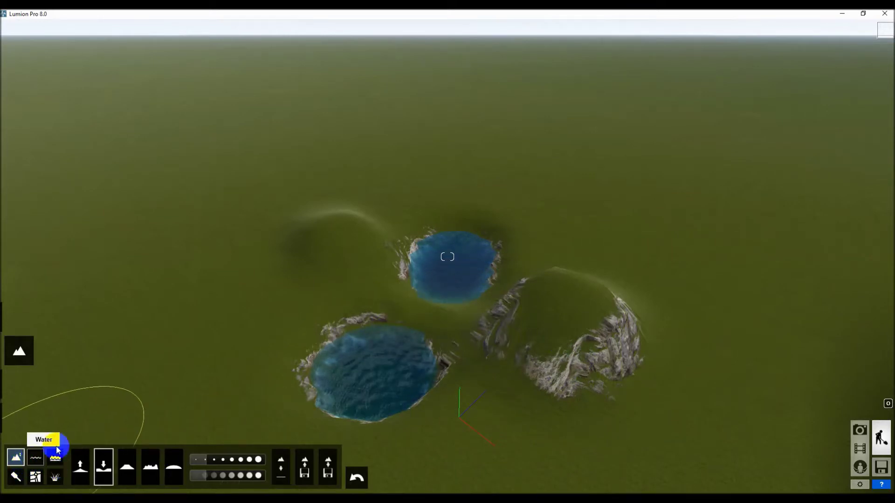
Step: Dig a third pit in the open ground beyond the rocky hill and stretch the water surface out to fill it
{"action": "left_click", "coordinate": [36, 458]}
{"action": "key", "text": "s"}
{"action": "key", "text": "w"}
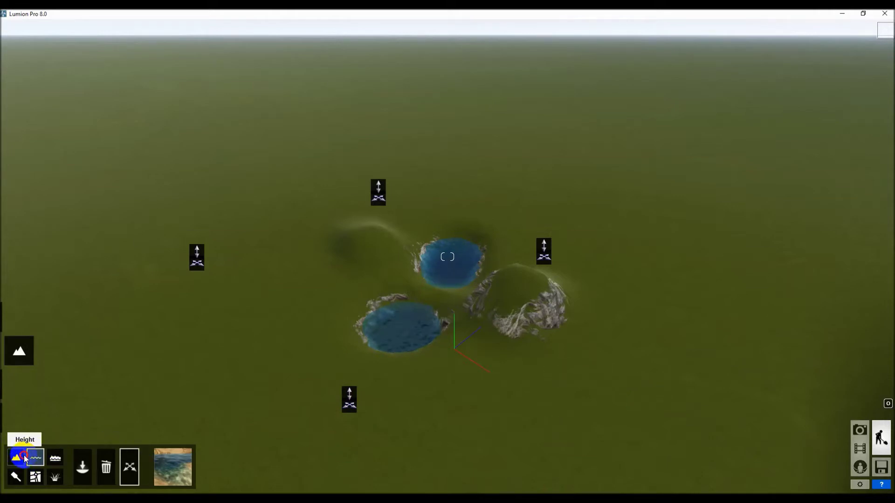
{"action": "left_click_drag", "start_coordinate": [690, 407], "coordinate": [671, 424]}
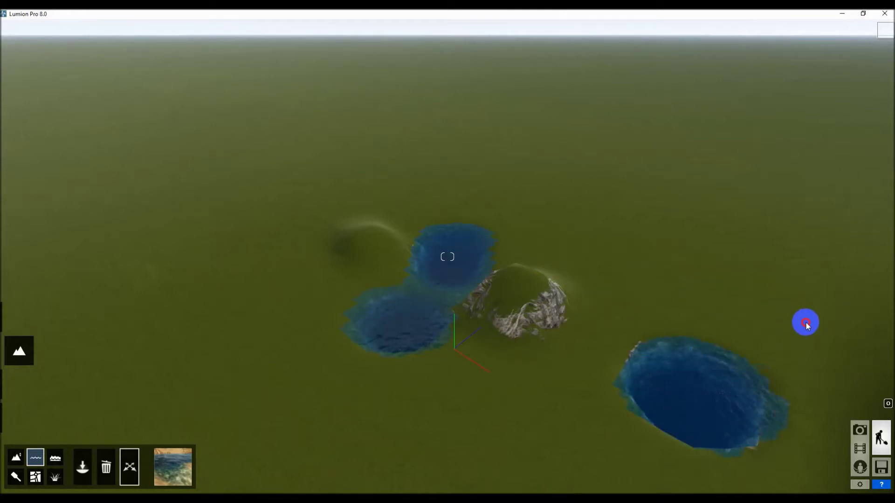
Step: Lower the shared water surface's level so the water sits below the rocky rims of all three pits
{"action": "key", "text": "w"}
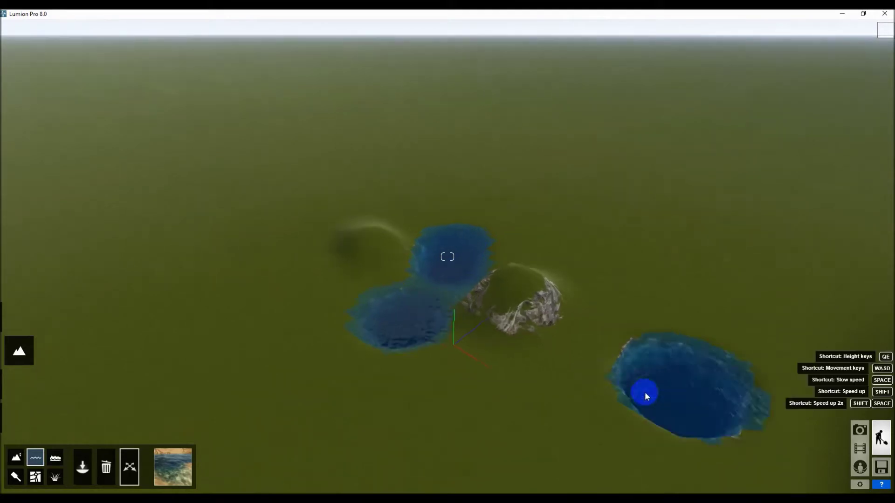
{"action": "key", "text": "s"}
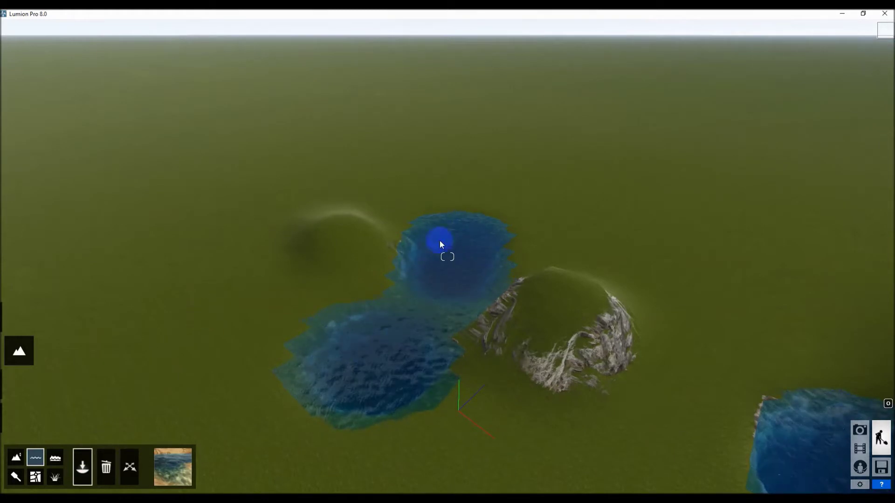
{"action": "key", "text": "s"}
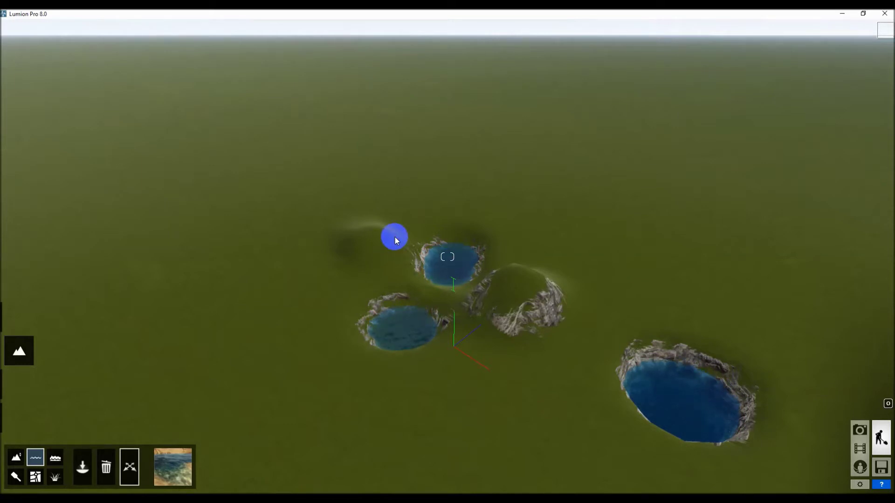
Step: Examine the three ponds and the rocky hill from close up and from above, comparing the water in each pit
{"action": "key", "text": "w"}
{"action": "key", "text": "s"}
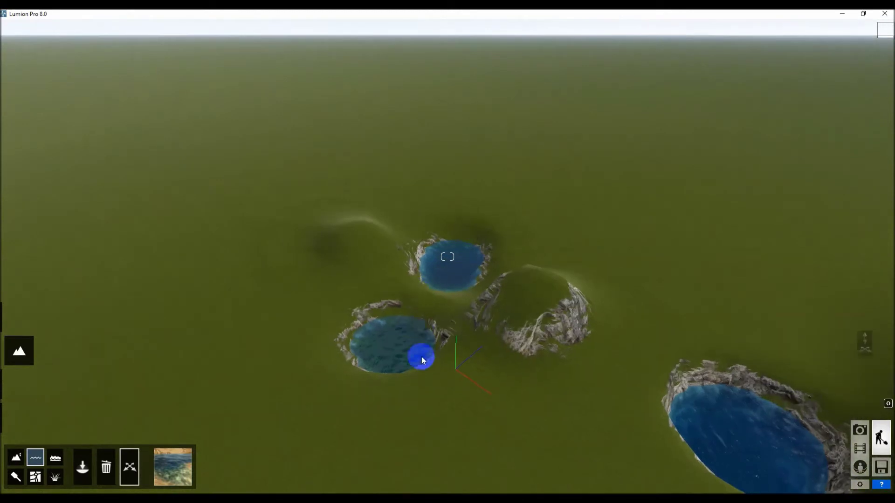
{"action": "key", "text": "w"}
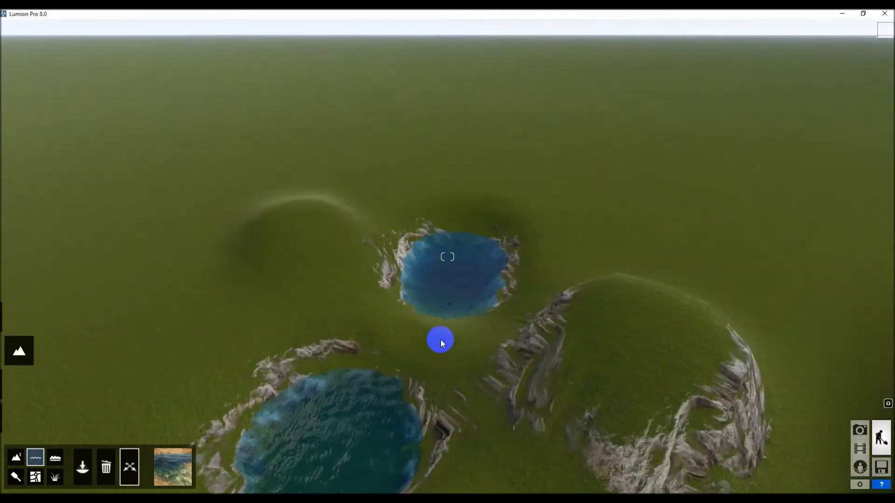
{"action": "right_click_drag", "start_coordinate": [444, 314], "coordinate": [440, 276]}
{"action": "key", "text": "w"}
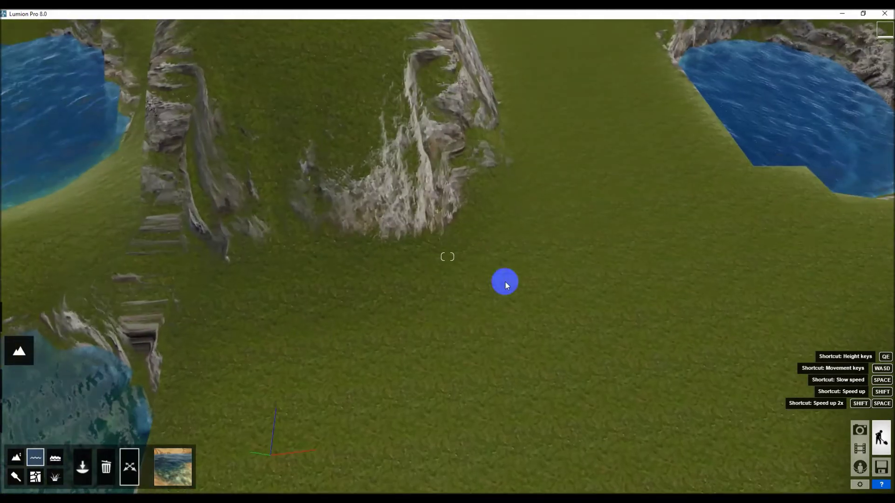
{"action": "right_click_drag", "start_coordinate": [282, 328], "coordinate": [282, 329]}
{"action": "key", "text": "s"}
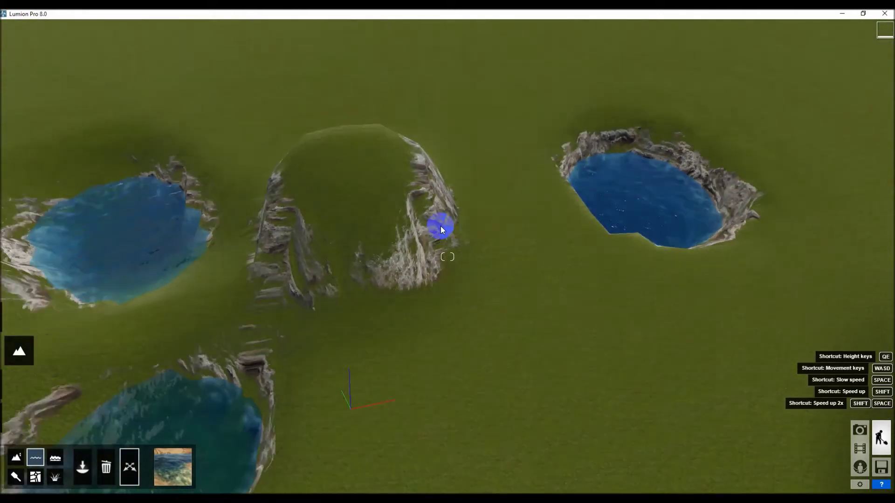
{"action": "right_click_drag", "start_coordinate": [364, 274], "coordinate": [301, 216]}
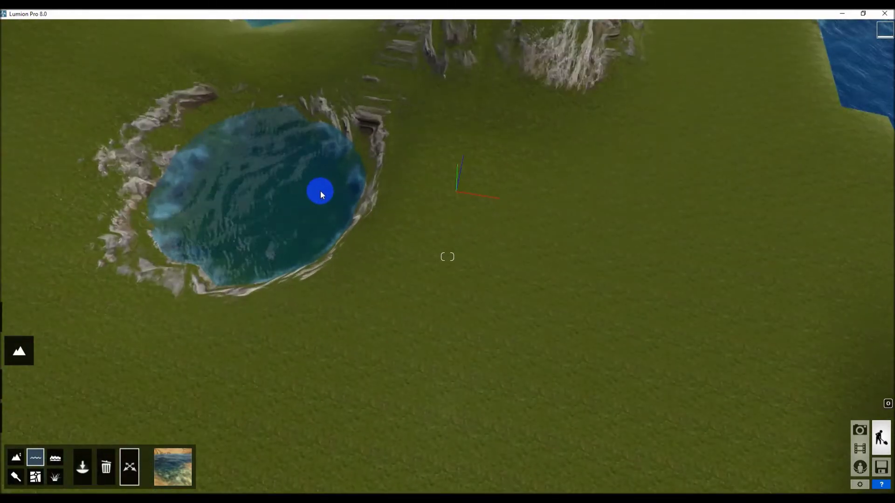
{"action": "key", "text": "s"}
{"action": "right_click_drag", "start_coordinate": [530, 244], "coordinate": [531, 242]}
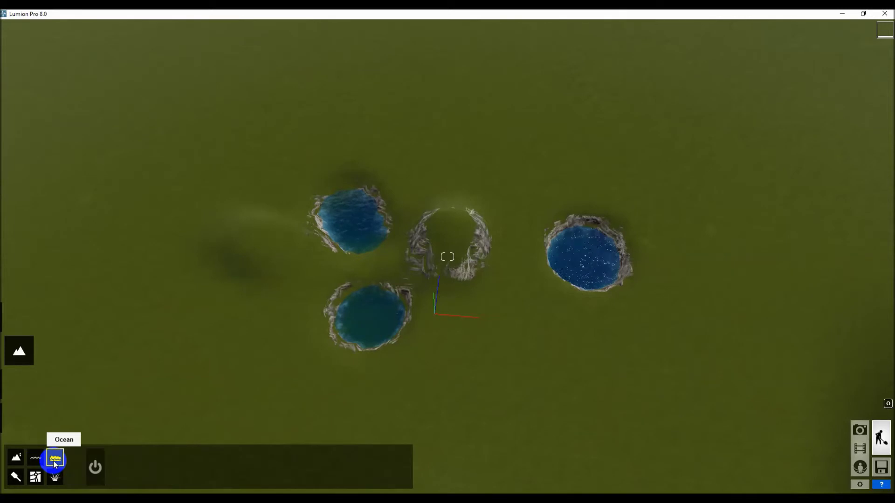
Step: Switch on the ocean across the whole terrain
{"action": "key", "text": "s"}
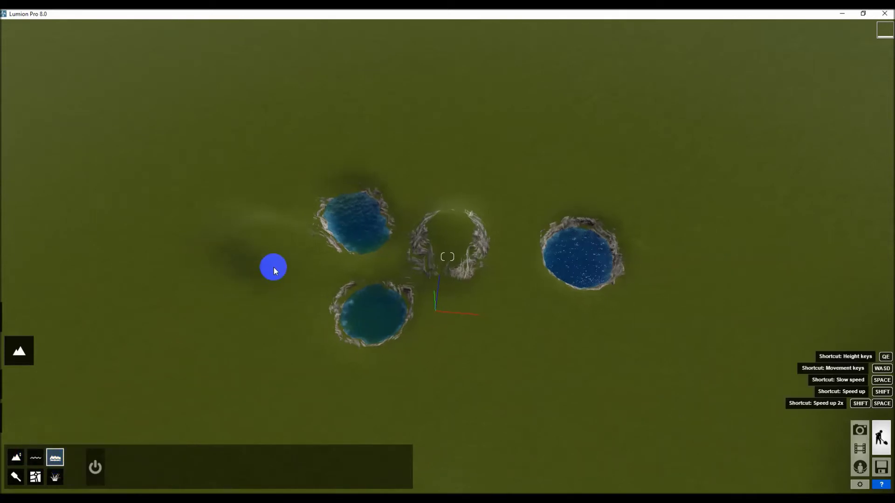
{"action": "right_click_drag", "start_coordinate": [334, 298], "coordinate": [294, 368]}
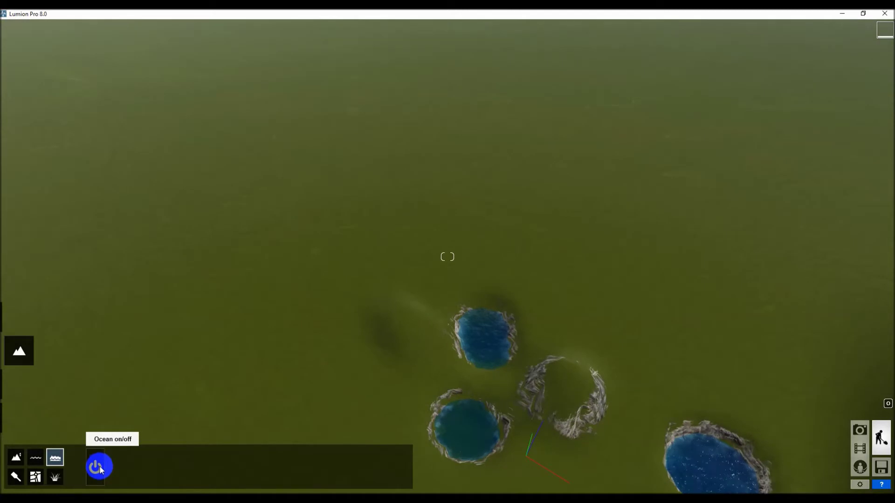
{"action": "left_click", "coordinate": [99, 467]}
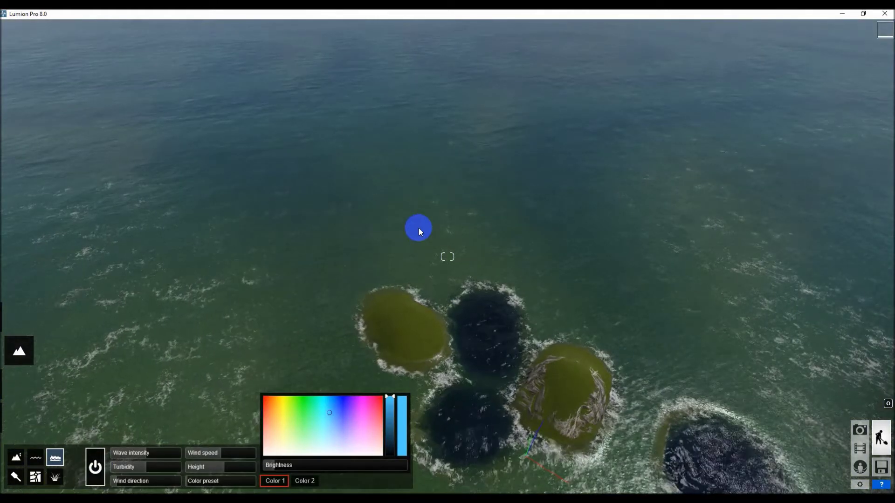
Step: Examine the ocean's waves and foam around the hills and the flooded pits
{"action": "key", "text": "w"}
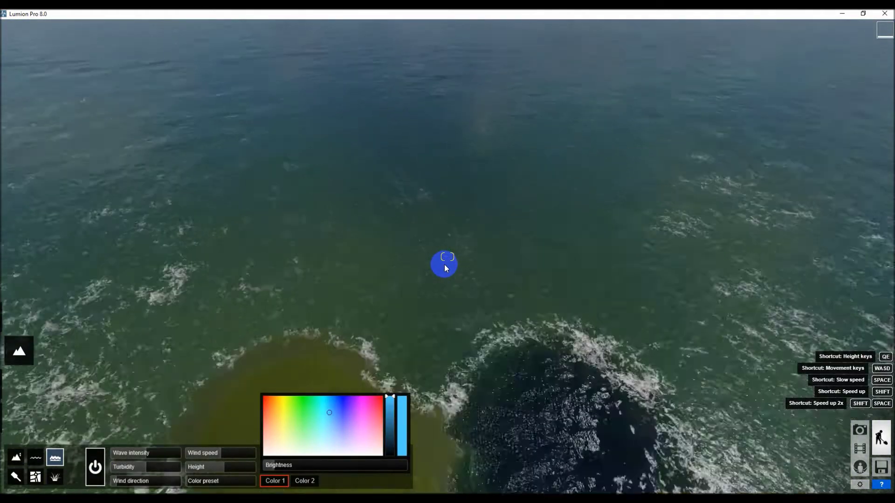
{"action": "key", "text": "s"}
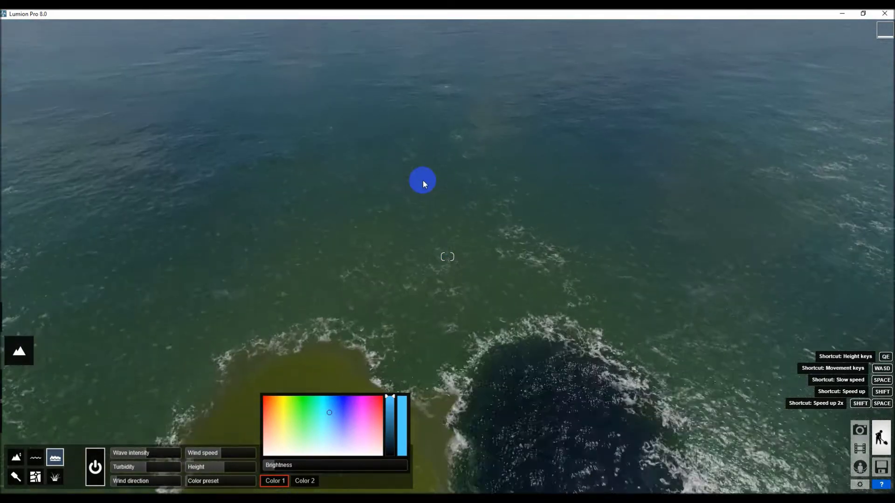
{"action": "key", "text": "s"}
{"action": "right_click_drag", "start_coordinate": [438, 238], "coordinate": [447, 278]}
{"action": "key", "text": "w"}
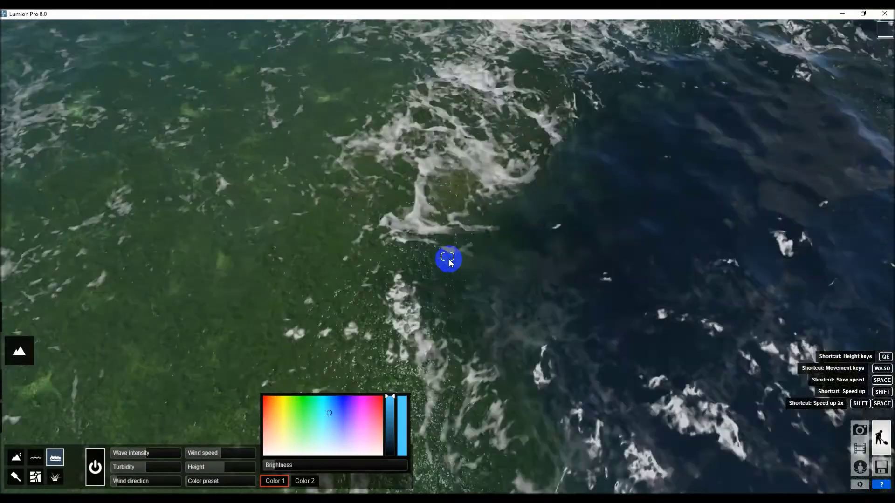
{"action": "key", "text": "s"}
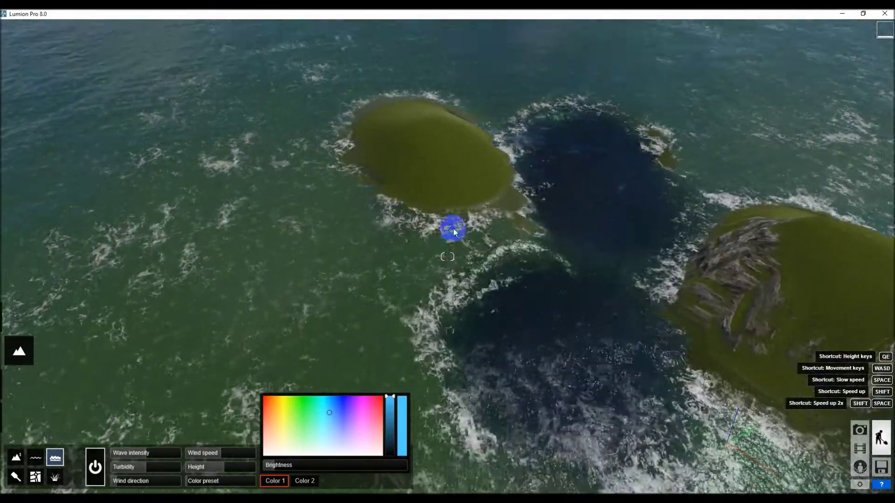
{"action": "mouse_move", "coordinate": [133, 460]}
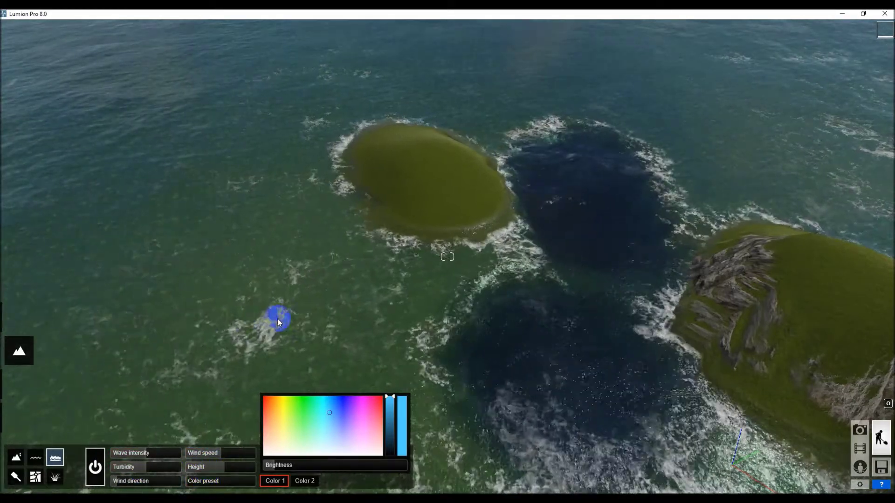
{"action": "key", "text": "w"}
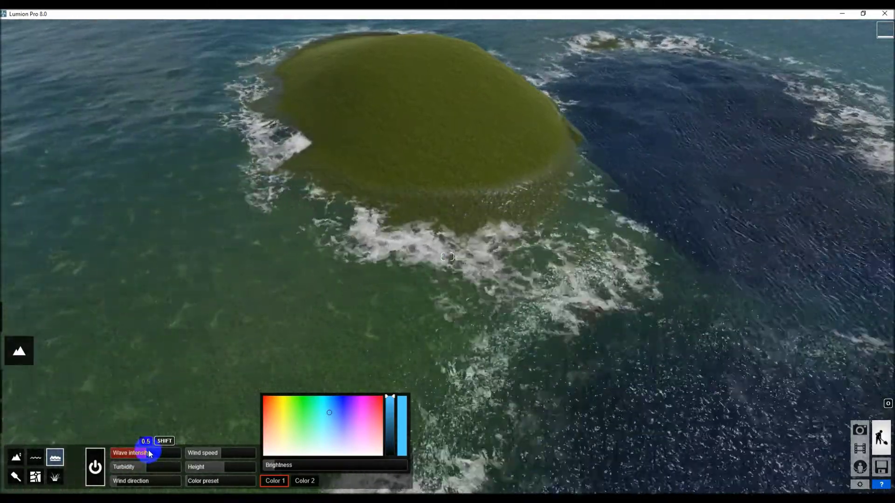
Step: Try a stronger wave intensity on the ocean, and a weaker one of 0.3
{"action": "left_click_drag", "start_coordinate": [148, 454], "coordinate": [163, 454]}
{"action": "scroll", "coordinate": [264, 289], "scroll_direction": "down", "scroll_amount": 5}
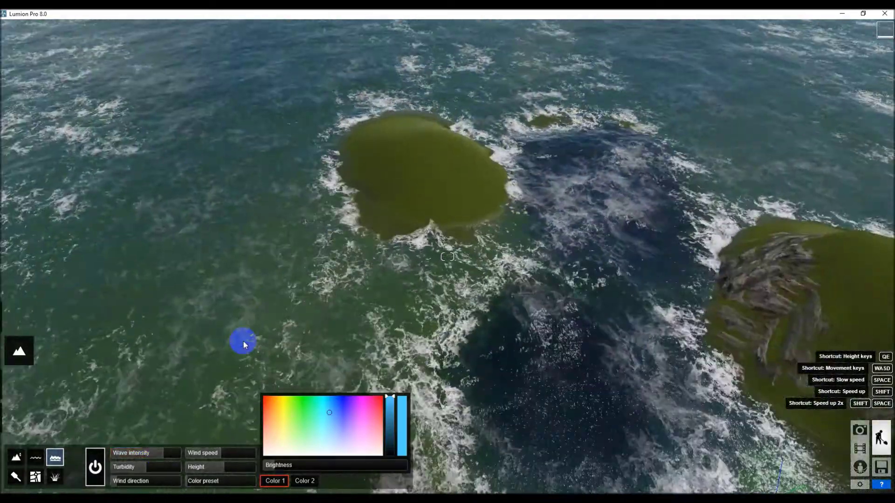
{"action": "scroll", "coordinate": [239, 322], "scroll_direction": "up", "scroll_amount": 2}
{"action": "left_click_drag", "start_coordinate": [161, 454], "coordinate": [122, 459]}
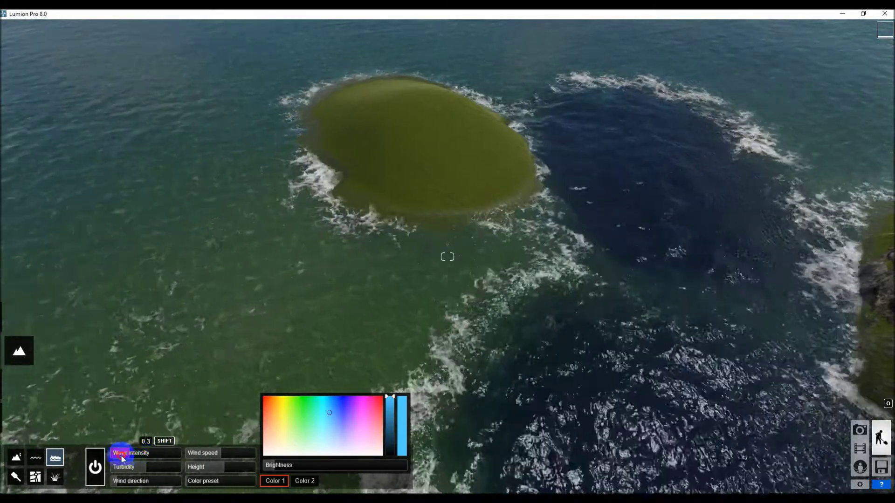
{"action": "scroll", "coordinate": [277, 280], "scroll_direction": "down", "scroll_amount": 3}
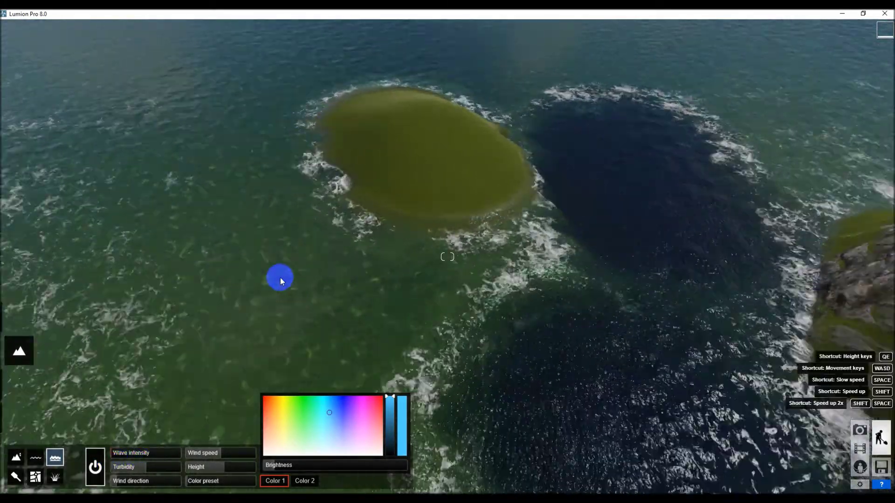
Step: Raise the ocean's wave intensity to its maximum and inspect the rough water beside the smaller hill
{"action": "left_click_drag", "start_coordinate": [136, 453], "coordinate": [209, 447]}
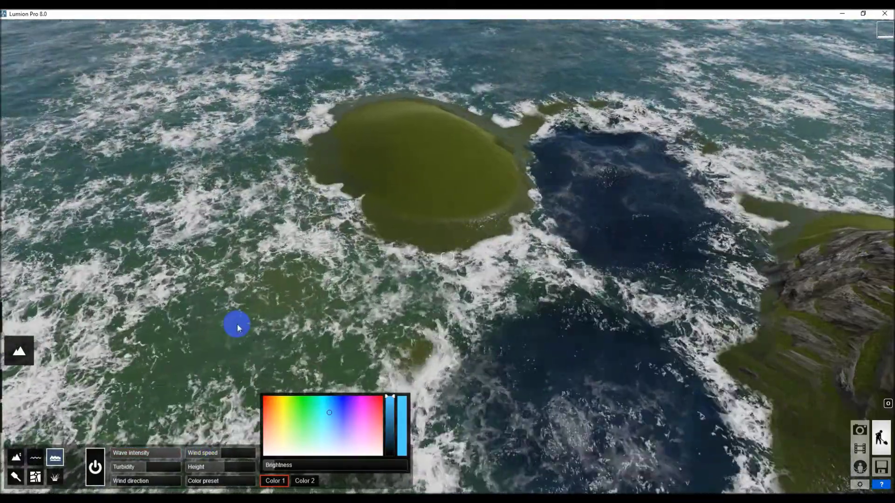
{"action": "scroll", "coordinate": [237, 325], "scroll_direction": "up", "scroll_amount": 4}
{"action": "right_click_drag", "start_coordinate": [237, 321], "coordinate": [174, 310]}
{"action": "right_click_drag", "start_coordinate": [172, 425], "coordinate": [210, 379]}
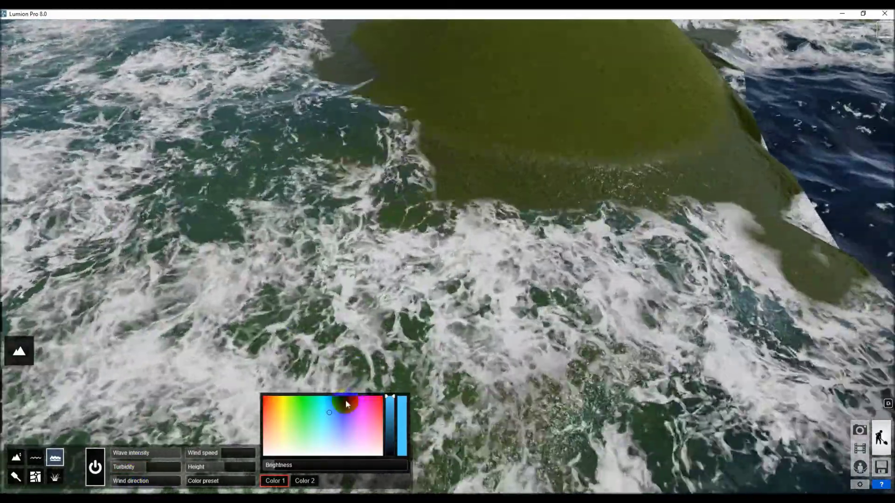
Step: Try an ocean turbidity of 0.0, and set the turbidity to nearly its maximum
{"action": "mouse_move", "coordinate": [130, 468]}
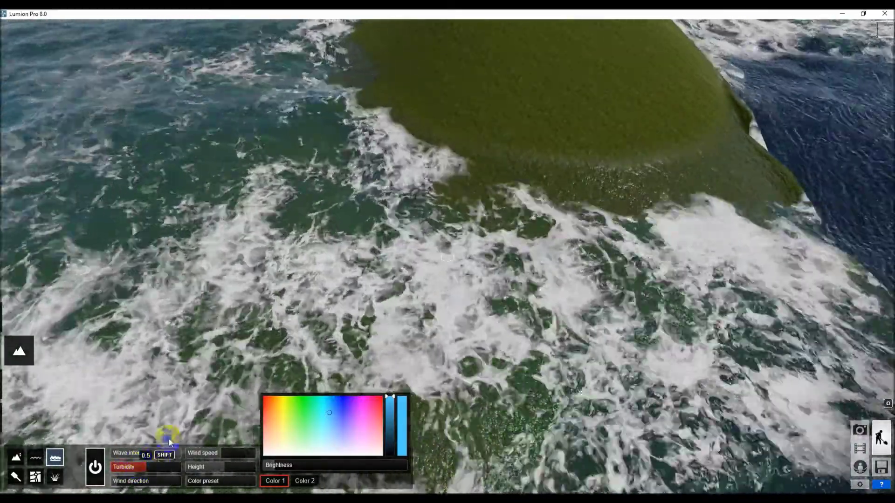
{"action": "right_click_drag", "start_coordinate": [247, 336], "coordinate": [252, 259]}
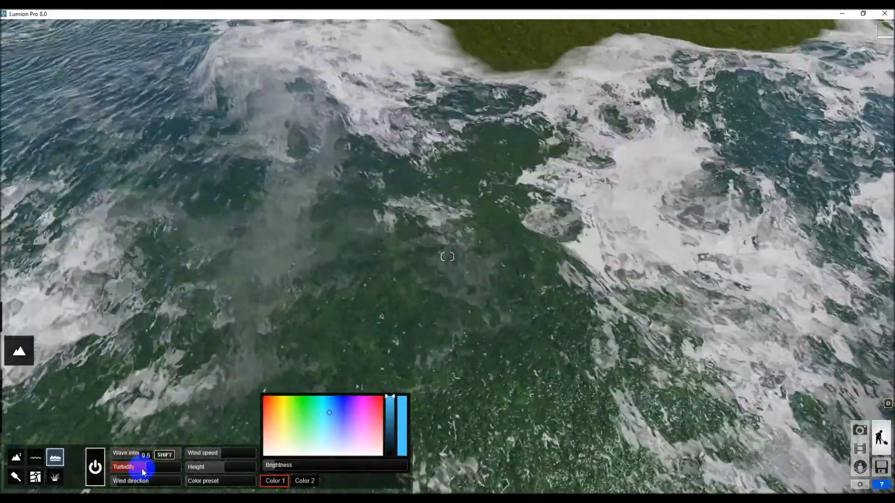
{"action": "left_click_drag", "start_coordinate": [143, 472], "coordinate": [63, 460]}
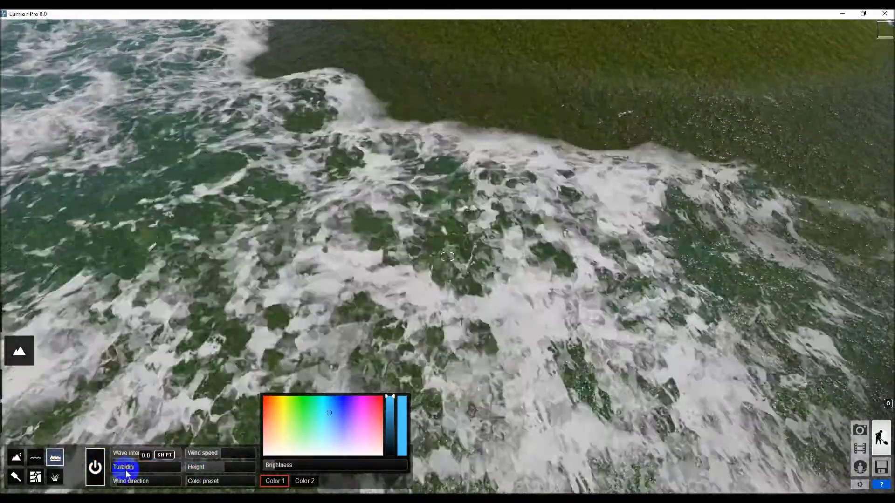
{"action": "left_click_drag", "start_coordinate": [127, 474], "coordinate": [173, 465]}
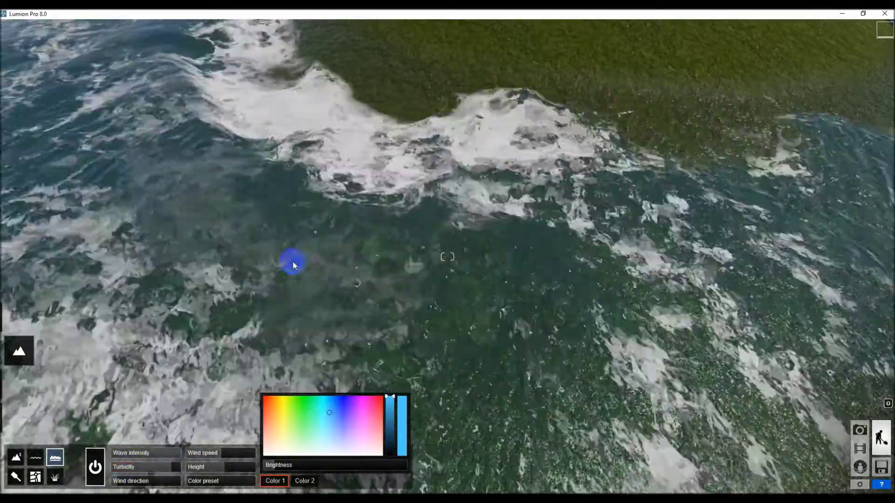
{"action": "scroll", "coordinate": [298, 259], "scroll_direction": "down", "scroll_amount": 10}
{"action": "scroll", "coordinate": [289, 268], "scroll_direction": "down", "scroll_amount": 4}
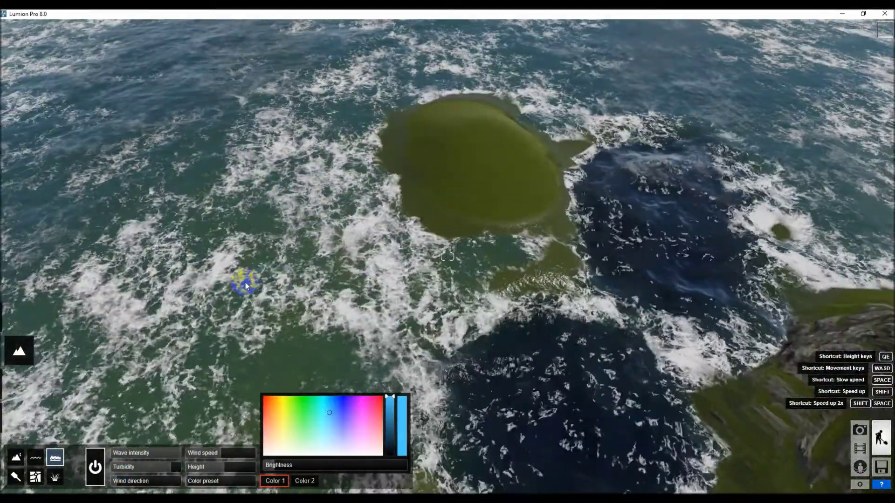
{"action": "scroll", "coordinate": [244, 284], "scroll_direction": "up", "scroll_amount": 2}
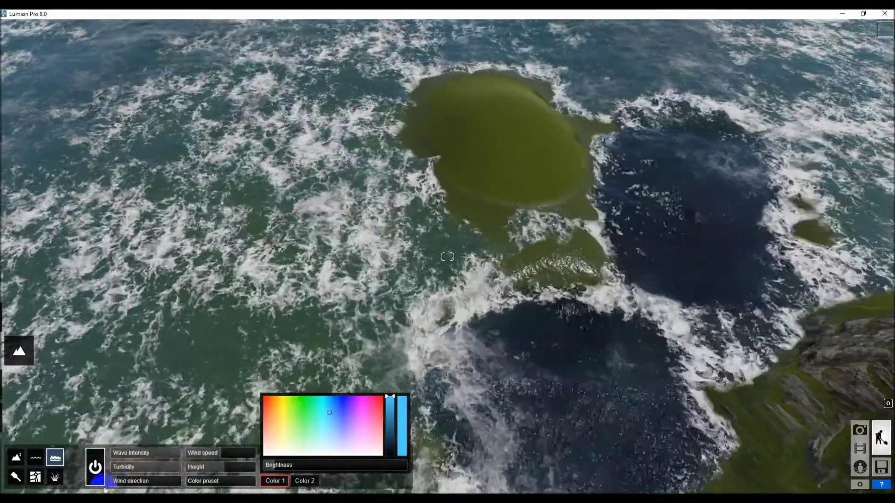
Step: Try several wind directions for the ocean and inspect the foam patterns around the smaller hill, finishing near the maximum direction
{"action": "left_click_drag", "start_coordinate": [106, 490], "coordinate": [138, 483]}
{"action": "key", "text": "w"}
{"action": "key", "text": "w"}
{"action": "mouse_move", "coordinate": [311, 209]}
{"action": "right_mouse_down"}
{"action": "mouse_move", "coordinate": [289, 224]}
{"action": "mouse_move", "coordinate": [286, 210]}
{"action": "mouse_move", "coordinate": [321, 219]}
{"action": "right_mouse_up"}
{"action": "key", "text": "s"}
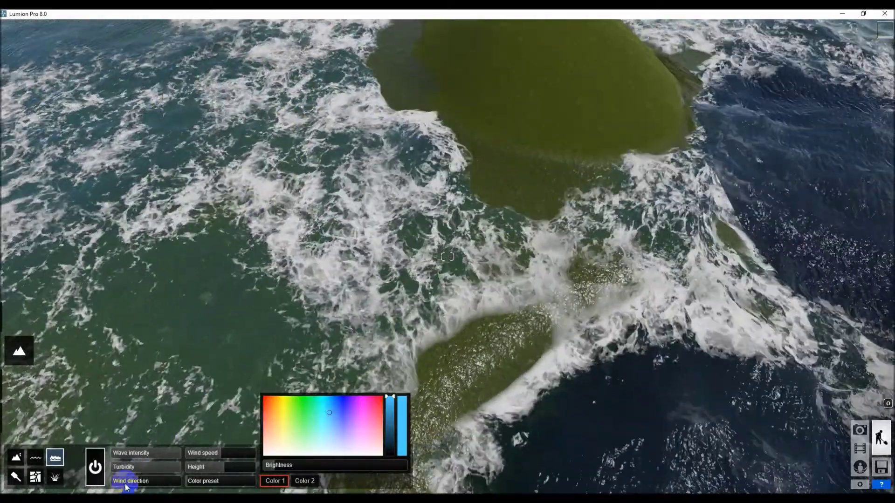
{"action": "left_click_drag", "start_coordinate": [125, 488], "coordinate": [186, 486]}
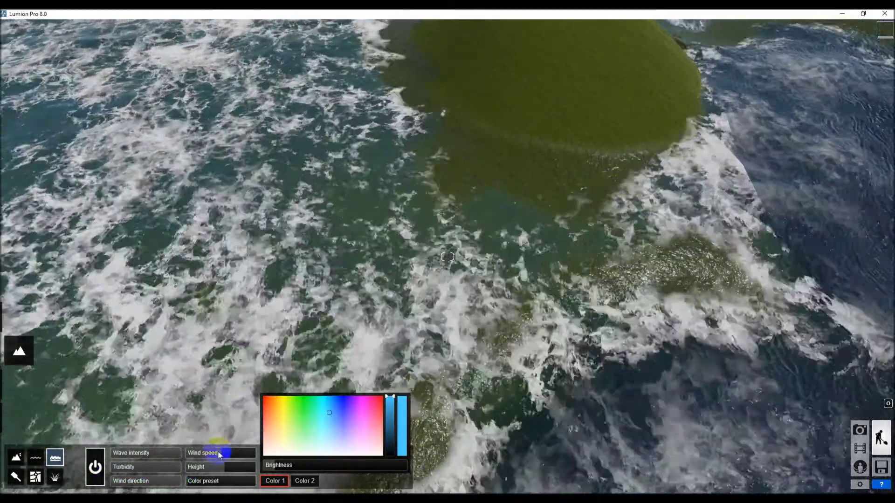
Step: Try an ocean height of -36.4 and a raised height of 9.2 over the hills and ponds
{"action": "mouse_move", "coordinate": [220, 454]}
{"action": "left_mouse_down", "text": "shift"}
{"action": "mouse_move", "coordinate": [273, 453]}
{"action": "mouse_move", "coordinate": [191, 456]}
{"action": "mouse_move", "coordinate": [223, 469]}
{"action": "left_mouse_up", "text": "shift"}
{"action": "scroll", "coordinate": [293, 352], "scroll_direction": "down", "scroll_amount": 3}
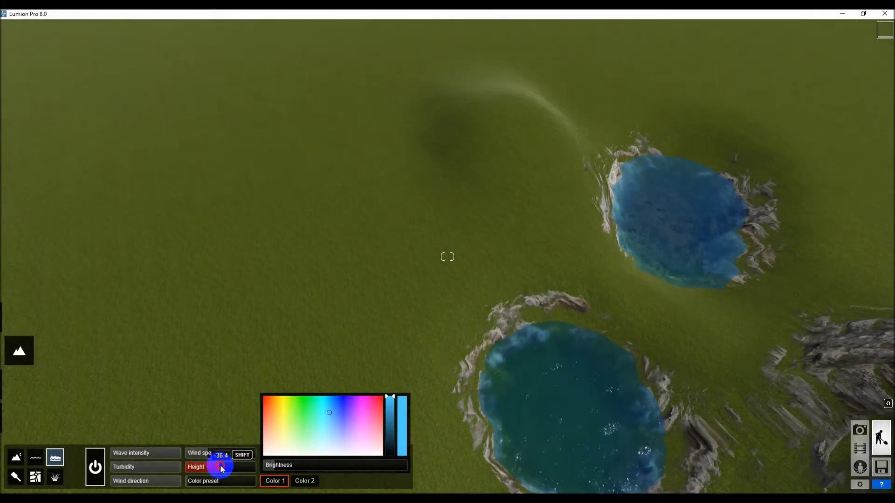
{"action": "left_click_drag", "start_coordinate": [225, 468], "coordinate": [224, 466], "text": "shift"}
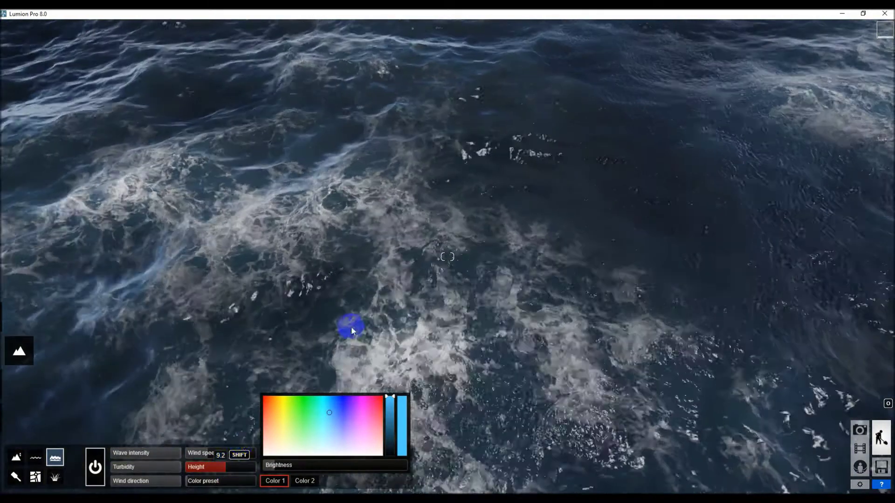
{"action": "scroll", "coordinate": [431, 263], "scroll_direction": "down", "scroll_amount": 3}
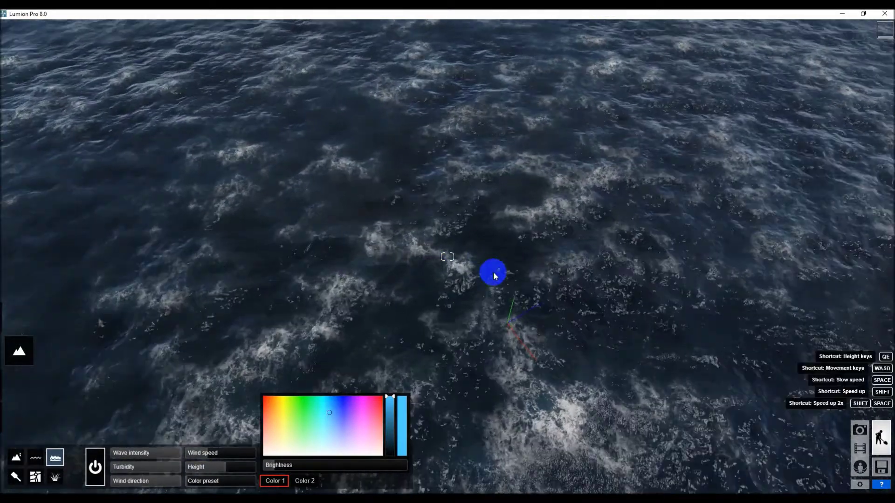
{"action": "right_click_drag", "start_coordinate": [494, 272], "coordinate": [385, 284]}
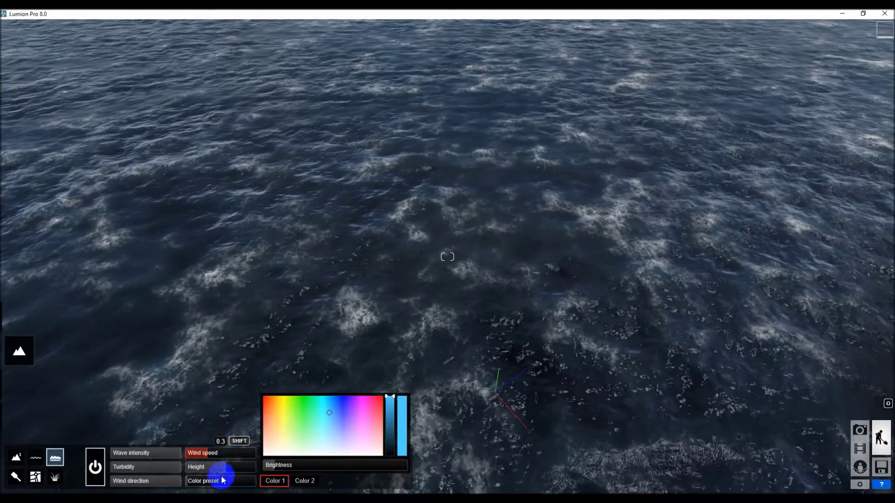
Step: Lower the ocean's height to -5.5 and raise it to 1.7 so only the hilltops stand out
{"action": "left_click", "coordinate": [225, 470]}
{"action": "left_click_drag", "start_coordinate": [224, 471], "coordinate": [225, 472]}
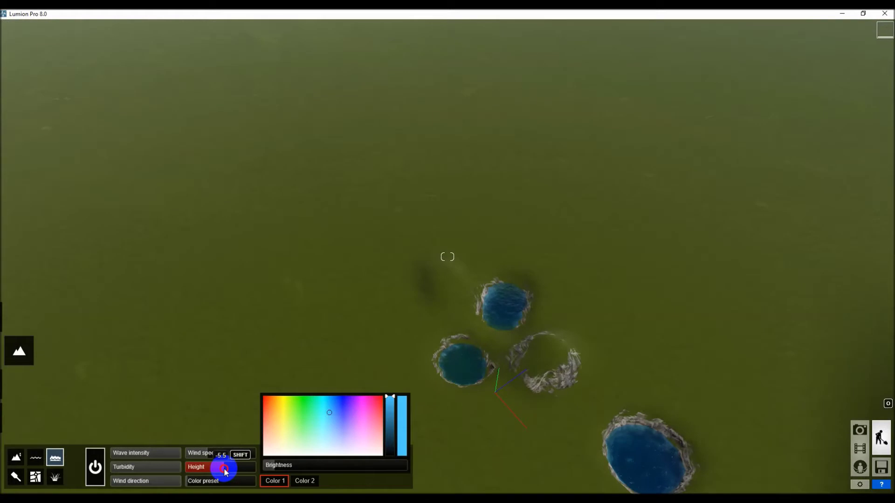
{"action": "left_click", "coordinate": [225, 470]}
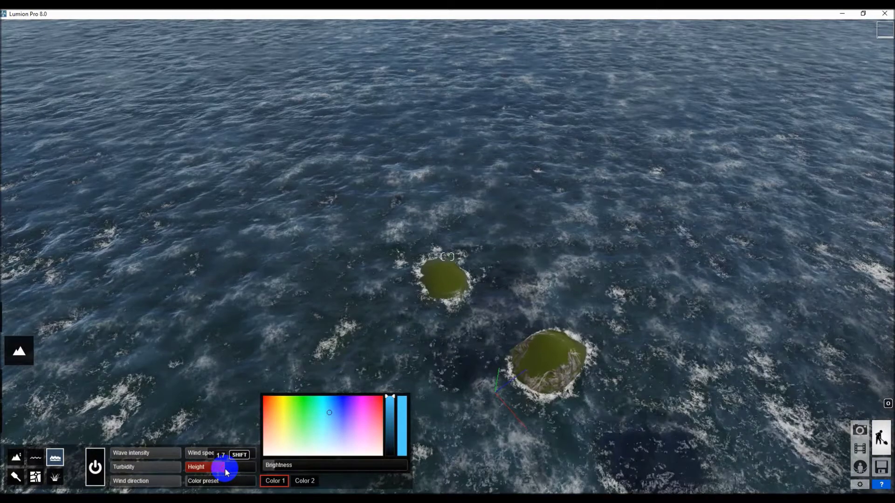
{"action": "key", "text": "w"}
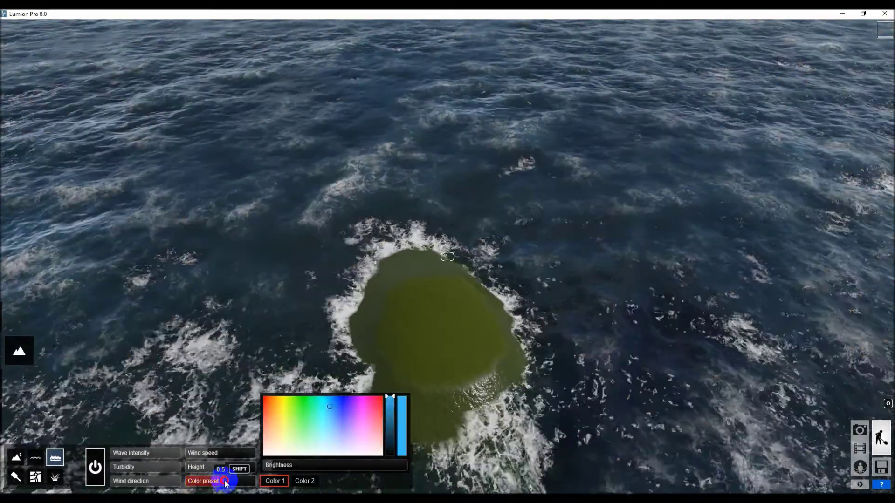
Step: Try a different ocean color preset and a yellow Color 1, adjust the brightness, and set Color 1 to pale blue
{"action": "left_click_drag", "start_coordinate": [225, 481], "coordinate": [207, 481]}
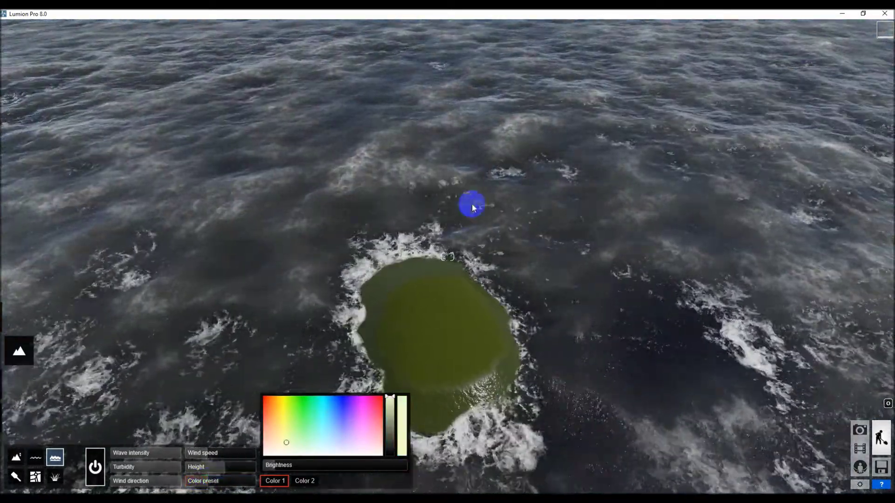
{"action": "key", "text": "s"}
{"action": "mouse_move", "coordinate": [356, 412]}
{"action": "left_mouse_down"}
{"action": "mouse_move", "coordinate": [269, 413]}
{"action": "mouse_move", "coordinate": [284, 416]}
{"action": "left_mouse_up"}
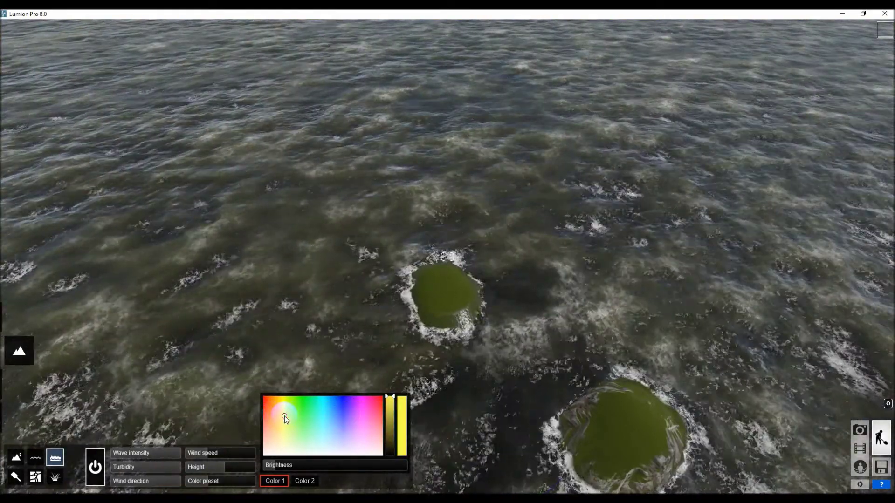
{"action": "mouse_move", "coordinate": [285, 468]}
{"action": "left_mouse_down"}
{"action": "mouse_move", "coordinate": [300, 470]}
{"action": "mouse_move", "coordinate": [274, 469]}
{"action": "left_mouse_up"}
{"action": "mouse_move", "coordinate": [269, 410]}
{"action": "left_mouse_down"}
{"action": "mouse_move", "coordinate": [352, 418]}
{"action": "mouse_move", "coordinate": [333, 436]}
{"action": "left_mouse_up"}
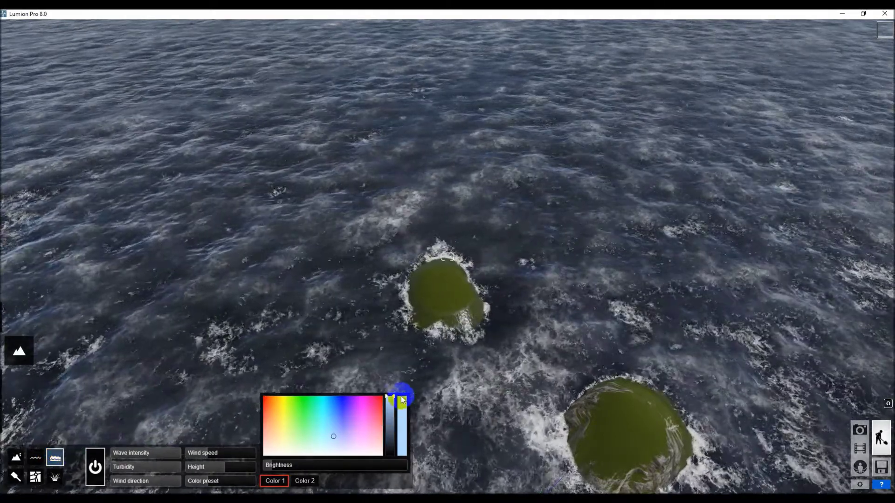
Step: Turn off the ocean over the sculpted landscape
{"action": "left_click", "coordinate": [94, 469]}
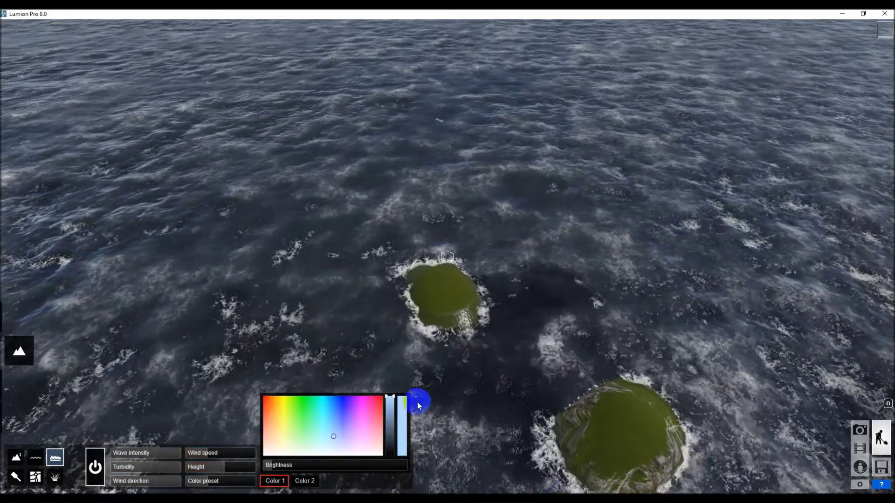
{"action": "right_click_drag", "start_coordinate": [499, 313], "coordinate": [480, 330]}
{"action": "scroll", "coordinate": [480, 329], "scroll_direction": "up", "scroll_amount": 3}
{"action": "left_click", "coordinate": [96, 468]}
{"action": "left_click", "coordinate": [356, 357]}
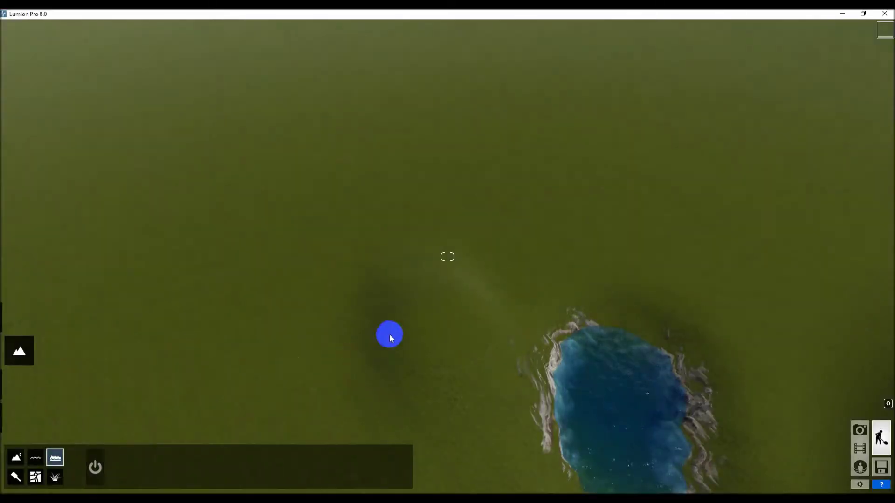
Step: Switch to landscape painting, open the base ground's texture choices, and look at the option to load a custom diffuse image
{"action": "right_click_drag", "start_coordinate": [398, 275], "coordinate": [7, 490]}
{"action": "left_click", "coordinate": [15, 477]}
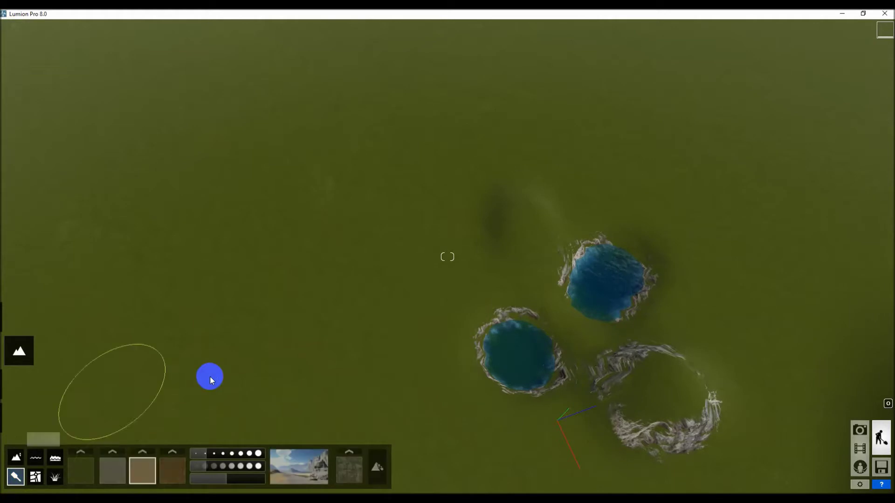
{"action": "right_click_drag", "start_coordinate": [225, 406], "coordinate": [315, 248]}
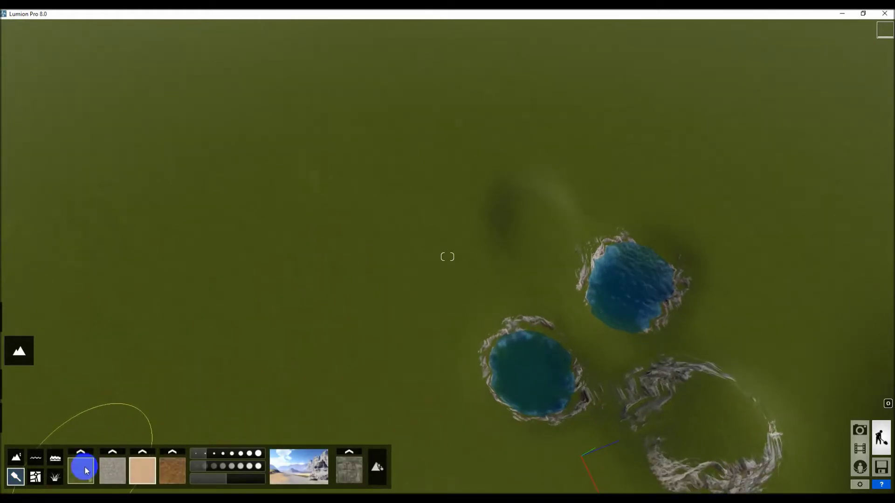
{"action": "right_click_drag", "start_coordinate": [211, 311], "coordinate": [82, 462]}
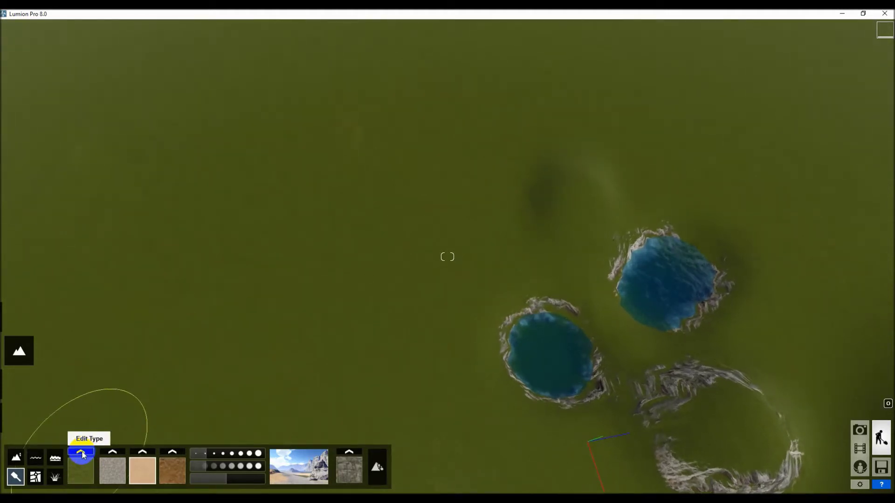
{"action": "left_click", "coordinate": [82, 453]}
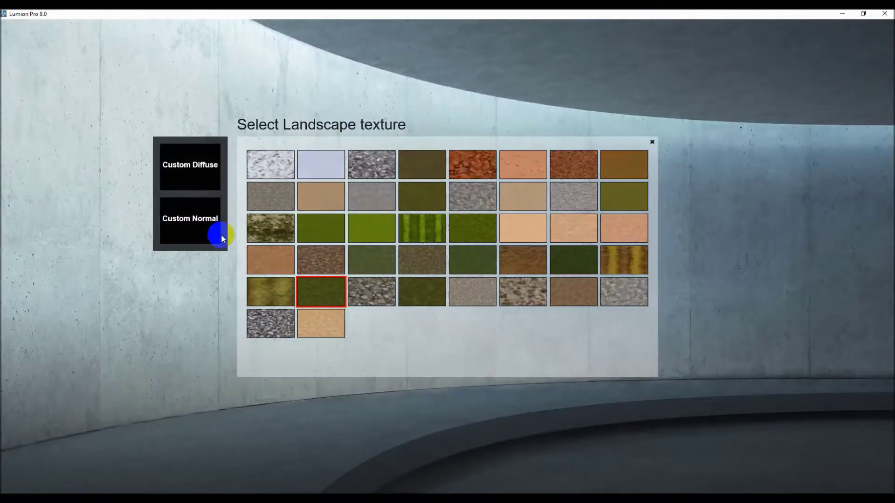
{"action": "left_click", "coordinate": [317, 289]}
{"action": "left_click", "coordinate": [196, 171]}
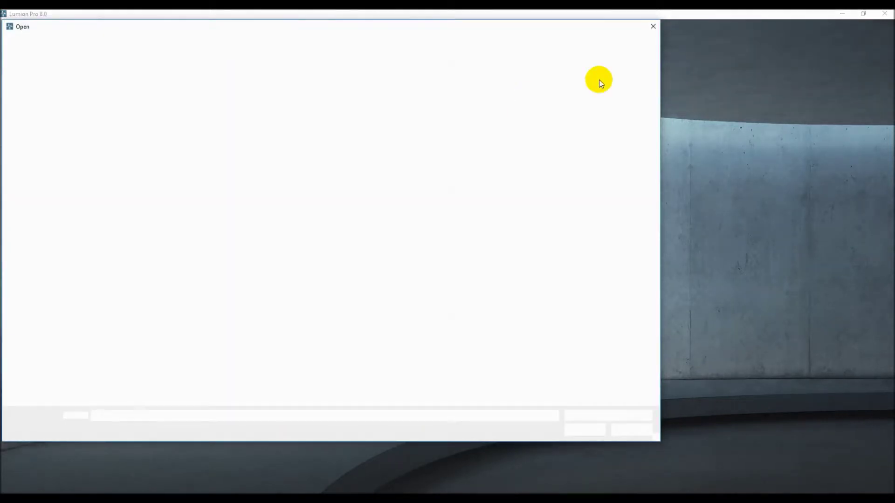
{"action": "left_click", "coordinate": [653, 28]}
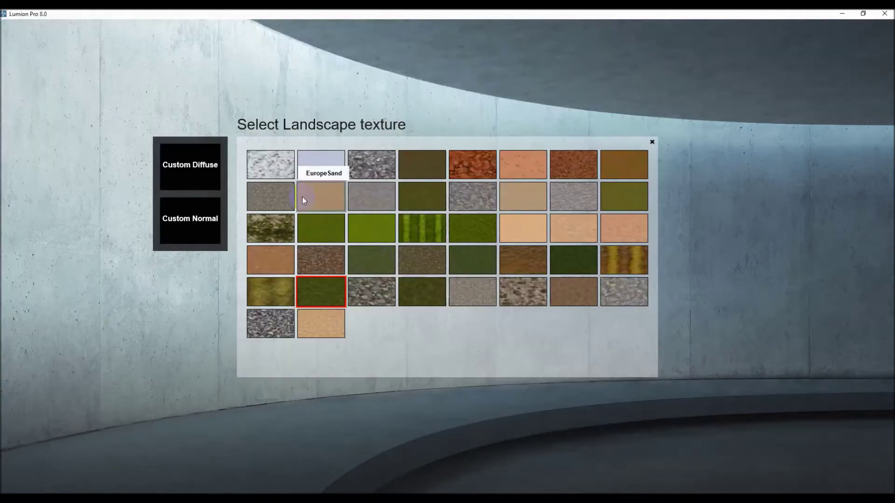
Step: Try the dark grey gravel texture from the first row as the base ground and inspect it around the ponds
{"action": "left_click", "coordinate": [374, 167]}
{"action": "scroll", "coordinate": [519, 319], "scroll_direction": "up", "scroll_amount": 10}
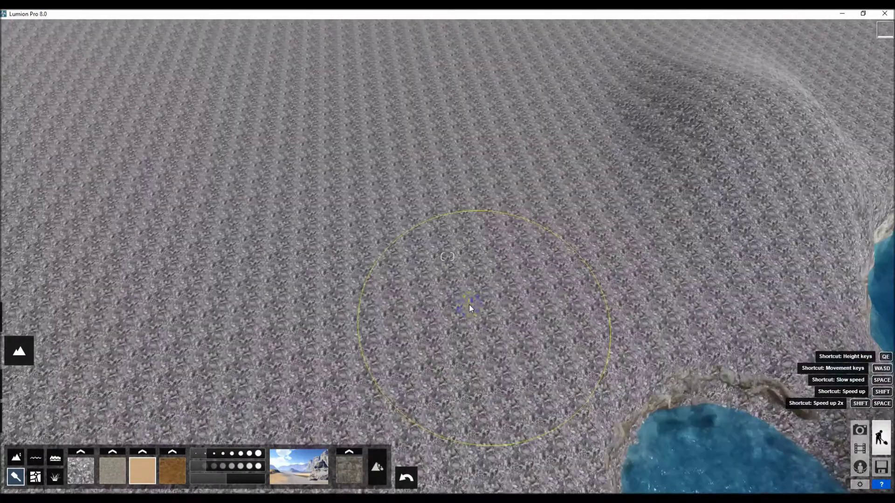
{"action": "scroll", "coordinate": [388, 259], "scroll_direction": "down", "scroll_amount": 10}
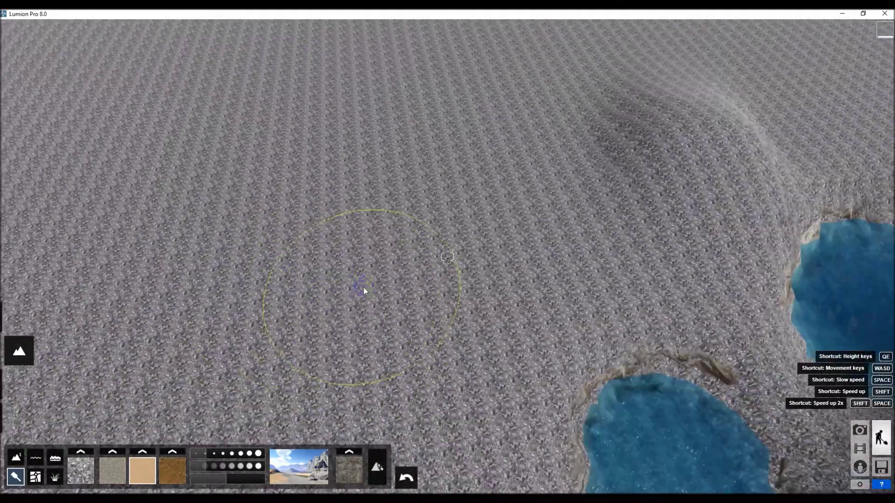
{"action": "scroll", "coordinate": [342, 275], "scroll_direction": "down", "scroll_amount": 3}
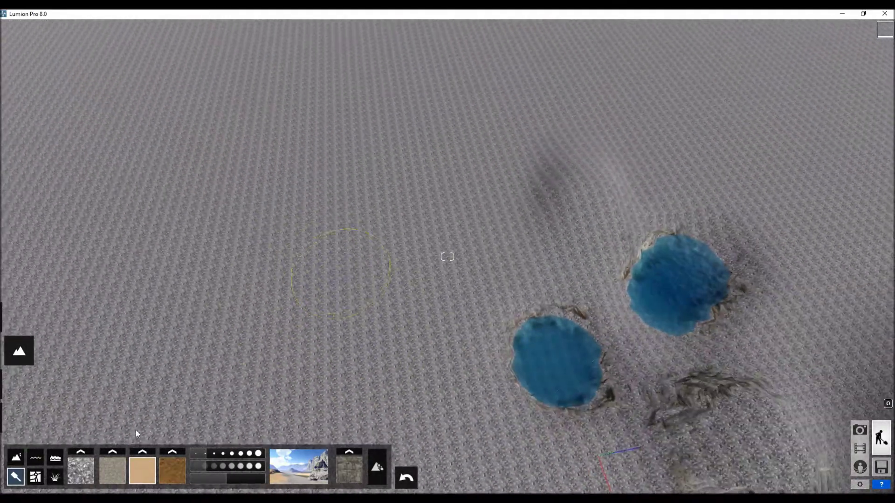
Step: Set the base landscape texture to the plain green grass in the third row of textures
{"action": "left_click", "coordinate": [81, 454]}
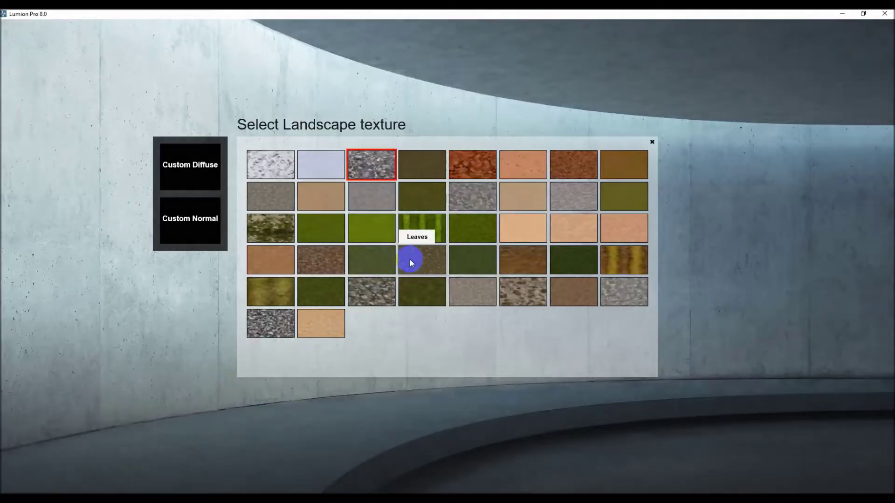
{"action": "left_click", "coordinate": [324, 228]}
{"action": "scroll", "coordinate": [475, 326], "scroll_direction": "up", "scroll_amount": 3}
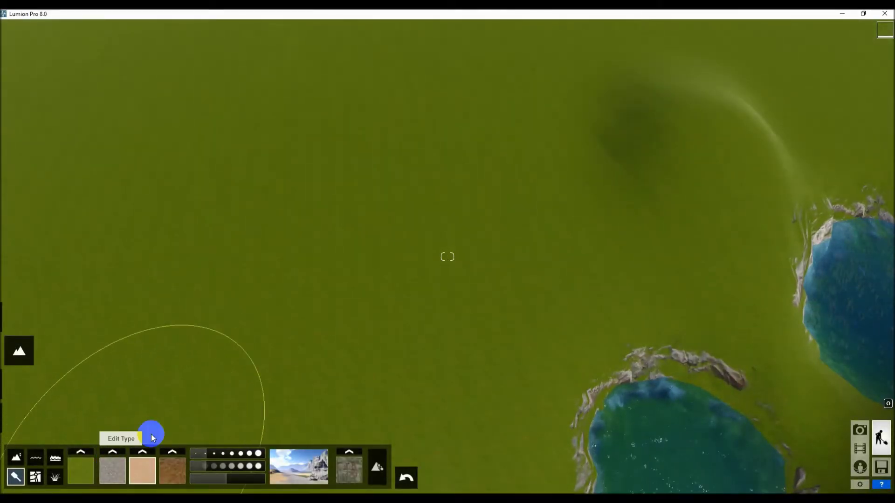
Step: Assign the EuropeSand texture to the second paint slot and keep that slot active for painting
{"action": "left_click", "coordinate": [107, 466]}
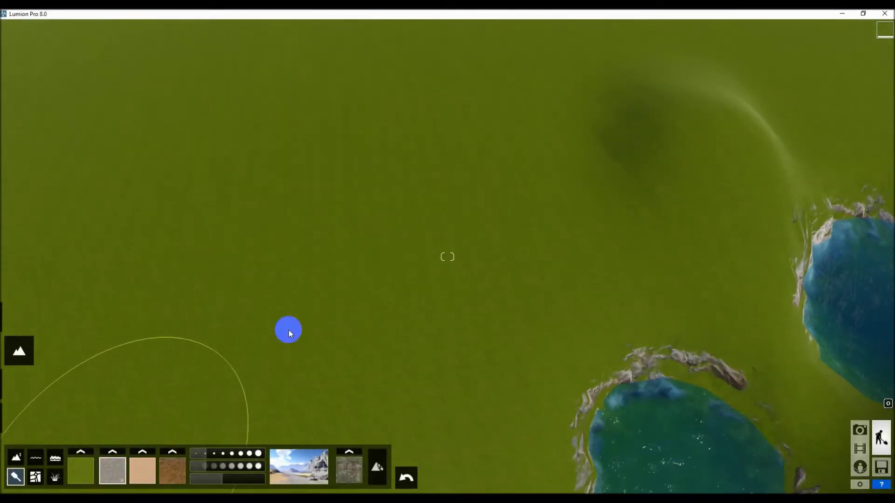
{"action": "left_click", "coordinate": [113, 452]}
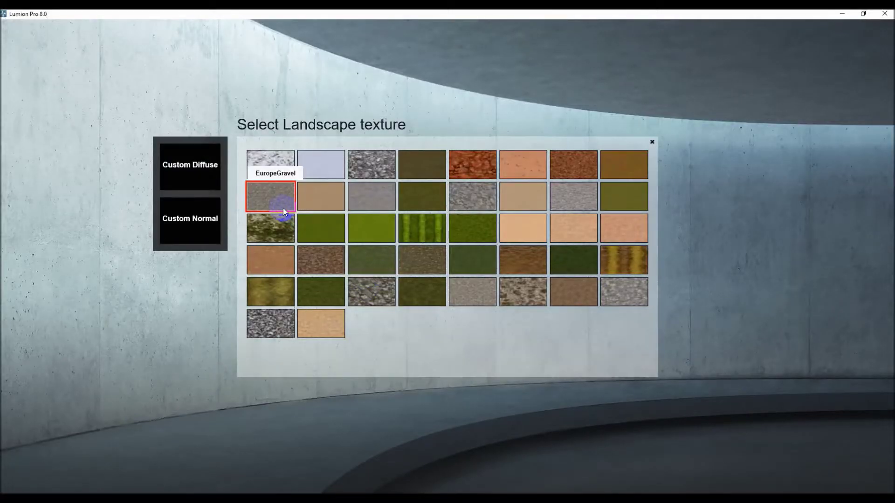
{"action": "left_click", "coordinate": [304, 193]}
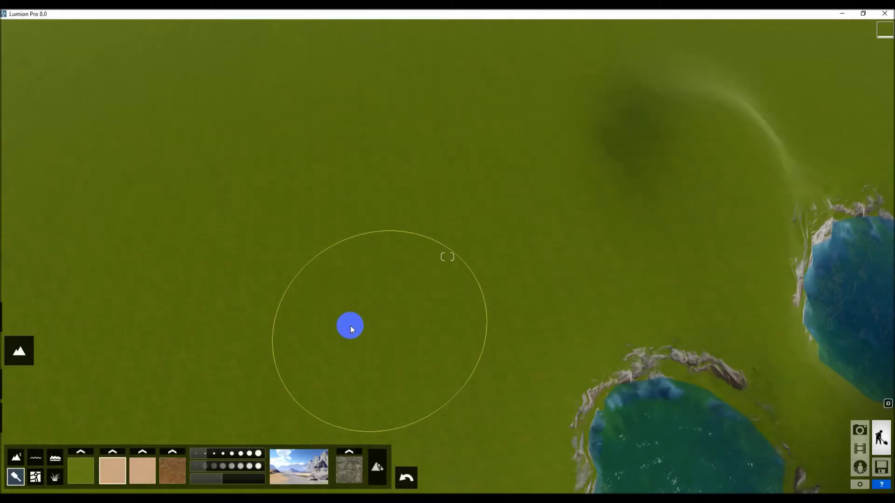
{"action": "left_click", "coordinate": [163, 464]}
{"action": "left_click", "coordinate": [124, 470]}
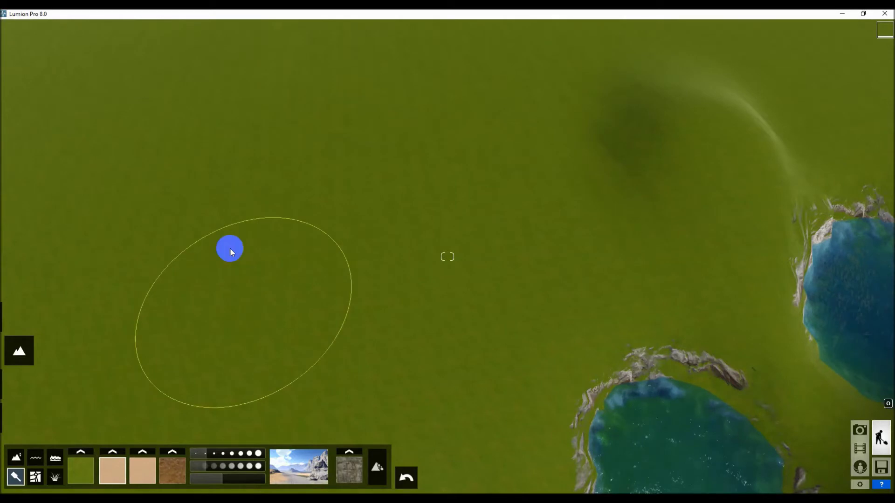
Step: Set the brush size to 2.3, adjust the brush speed, and paint a round sand patch on the grass beside the ponds
{"action": "left_click", "coordinate": [209, 455]}
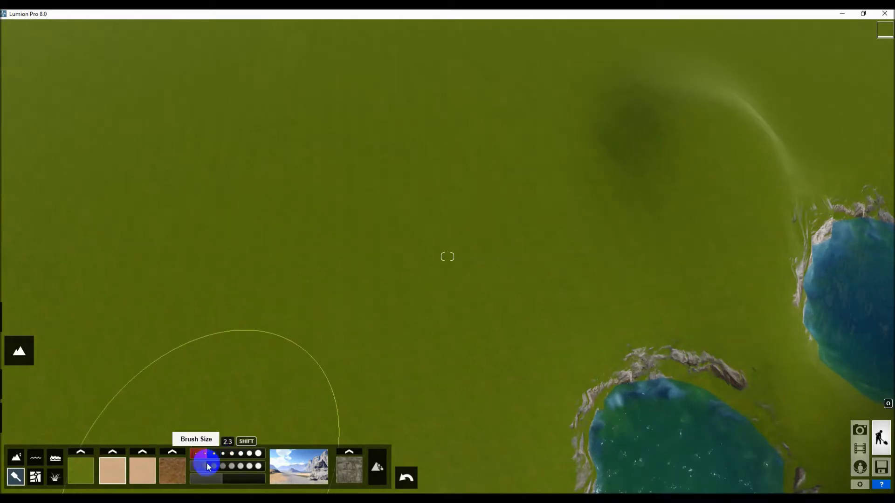
{"action": "left_click", "coordinate": [218, 466]}
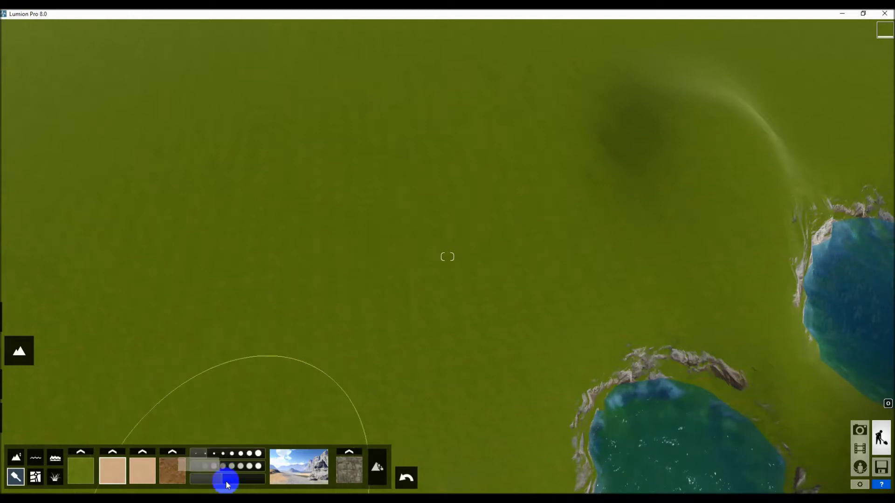
{"action": "mouse_move", "coordinate": [266, 245]}
{"action": "left_mouse_down"}
{"action": "mouse_move", "coordinate": [297, 272]}
{"action": "mouse_move", "coordinate": [272, 255]}
{"action": "mouse_move", "coordinate": [275, 261]}
{"action": "left_mouse_up"}
Step: Assign the dark grey gravel texture in the last row to the third paint slot and paint two gravel patches beside the sand
{"action": "left_click", "coordinate": [141, 449]}
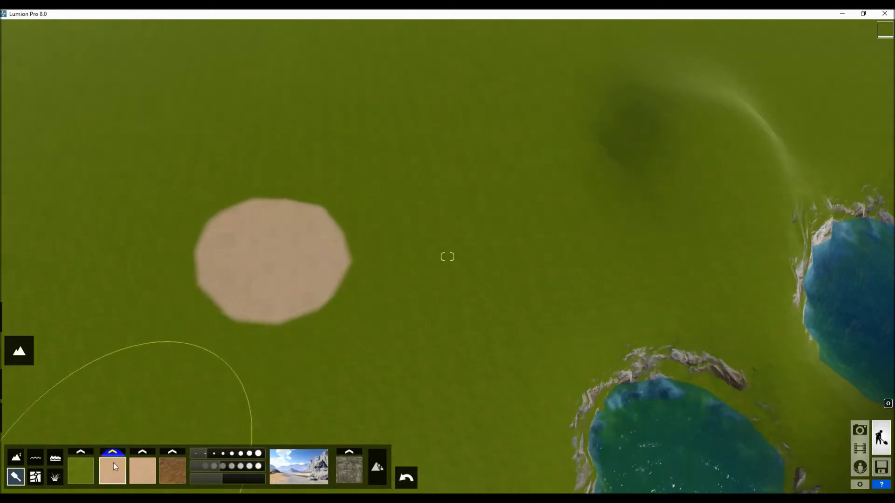
{"action": "left_click", "coordinate": [152, 481]}
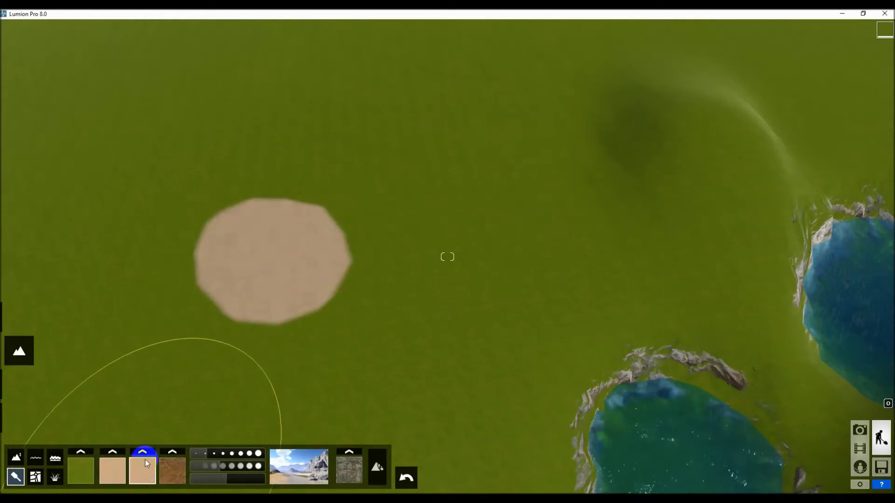
{"action": "left_click", "coordinate": [143, 452]}
{"action": "left_click", "coordinate": [383, 221]}
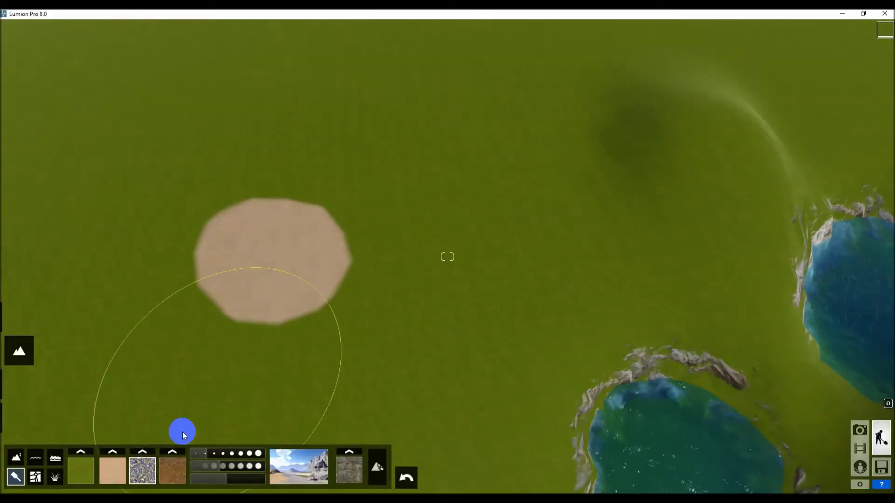
{"action": "left_click", "coordinate": [144, 451]}
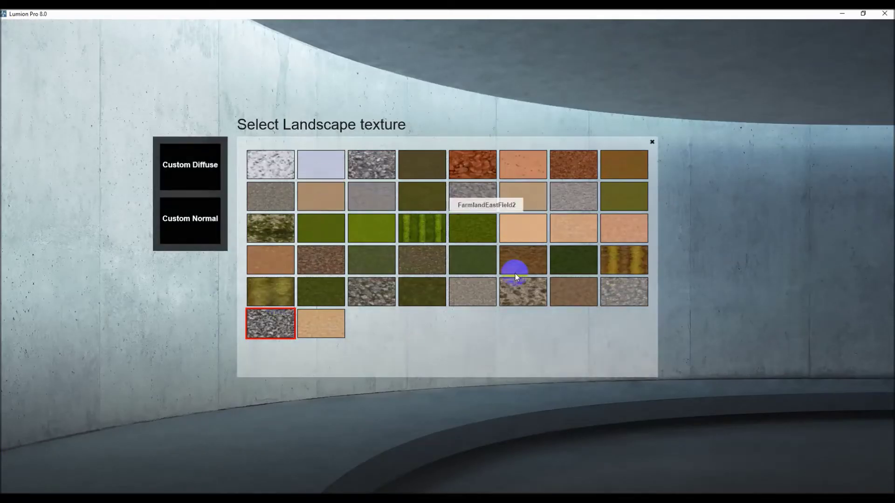
{"action": "left_click", "coordinate": [278, 330]}
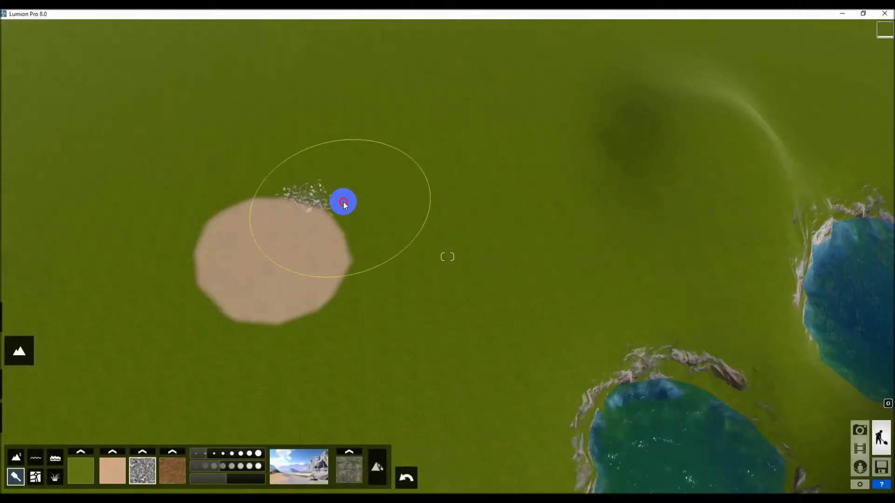
{"action": "left_click_drag", "start_coordinate": [343, 202], "coordinate": [382, 208]}
{"action": "mouse_move", "coordinate": [163, 287]}
{"action": "left_mouse_down"}
{"action": "mouse_move", "coordinate": [166, 310]}
{"action": "mouse_move", "coordinate": [217, 351]}
{"action": "mouse_move", "coordinate": [223, 345]}
{"action": "left_mouse_up"}
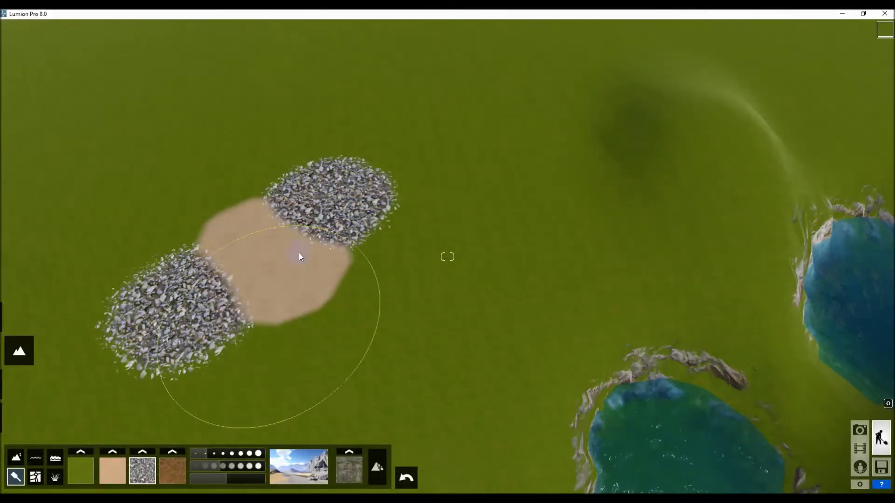
Step: Assign the orange sand texture in the first row to the fourth paint slot and paint a patch next to the far gravel area
{"action": "left_click", "coordinate": [172, 466]}
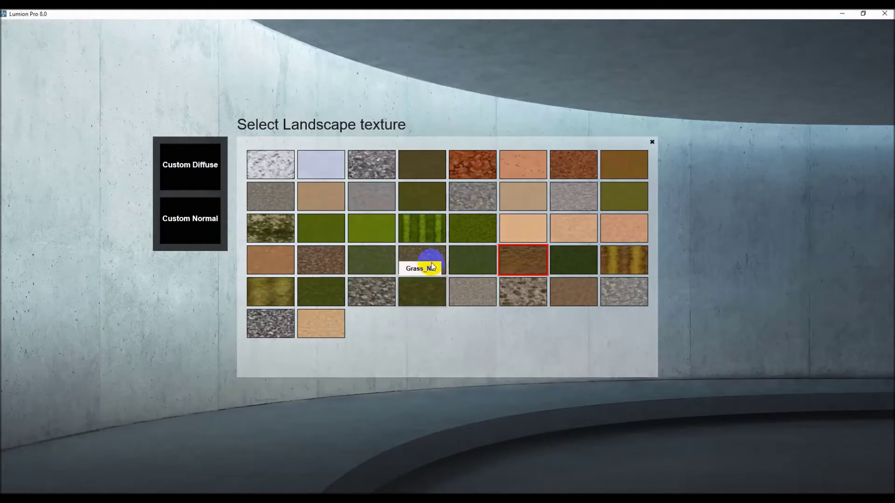
{"action": "left_click", "coordinate": [534, 167]}
{"action": "left_click_drag", "start_coordinate": [418, 171], "coordinate": [507, 183]}
Step: Paint with the beige sand texture in both directions to form a winding path reaching the nearest pond
{"action": "left_click", "coordinate": [116, 476]}
{"action": "left_click_drag", "start_coordinate": [189, 201], "coordinate": [96, 77]}
{"action": "scroll", "coordinate": [247, 200], "scroll_direction": "down", "scroll_amount": 3}
{"action": "mouse_move", "coordinate": [329, 286]}
{"action": "left_mouse_down"}
{"action": "mouse_move", "coordinate": [544, 400]}
{"action": "mouse_move", "coordinate": [522, 417]}
{"action": "left_mouse_up"}
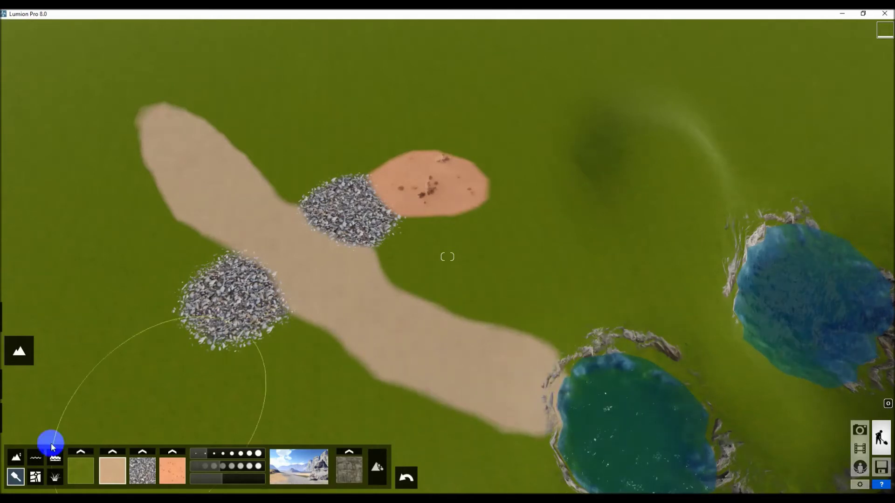
Step: Paint wide gravel strips along both sides of the sand path down to the pond
{"action": "left_click", "coordinate": [147, 478]}
{"action": "mouse_move", "coordinate": [166, 273]}
{"action": "left_mouse_down"}
{"action": "mouse_move", "coordinate": [112, 226]}
{"action": "mouse_move", "coordinate": [65, 144]}
{"action": "mouse_move", "coordinate": [149, 256]}
{"action": "mouse_move", "coordinate": [175, 270]}
{"action": "mouse_move", "coordinate": [65, 126]}
{"action": "left_mouse_up"}
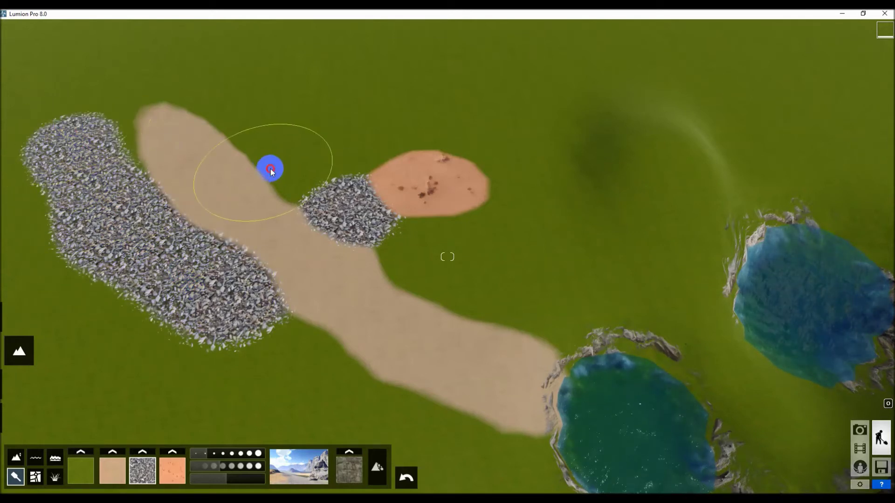
{"action": "mouse_move", "coordinate": [297, 187]}
{"action": "left_mouse_down"}
{"action": "mouse_move", "coordinate": [243, 108]}
{"action": "mouse_move", "coordinate": [287, 169]}
{"action": "left_mouse_up"}
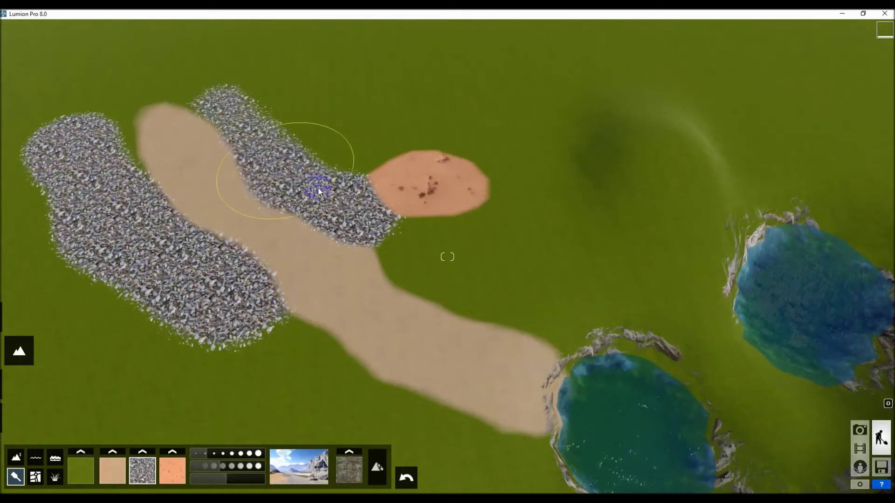
{"action": "mouse_move", "coordinate": [404, 248]}
{"action": "left_mouse_down"}
{"action": "mouse_move", "coordinate": [535, 320]}
{"action": "mouse_move", "coordinate": [589, 336]}
{"action": "mouse_move", "coordinate": [473, 274]}
{"action": "mouse_move", "coordinate": [366, 174]}
{"action": "left_mouse_up"}
{"action": "scroll", "coordinate": [302, 204], "scroll_direction": "down", "scroll_amount": 3}
{"action": "scroll", "coordinate": [337, 335], "scroll_direction": "up", "scroll_amount": 3}
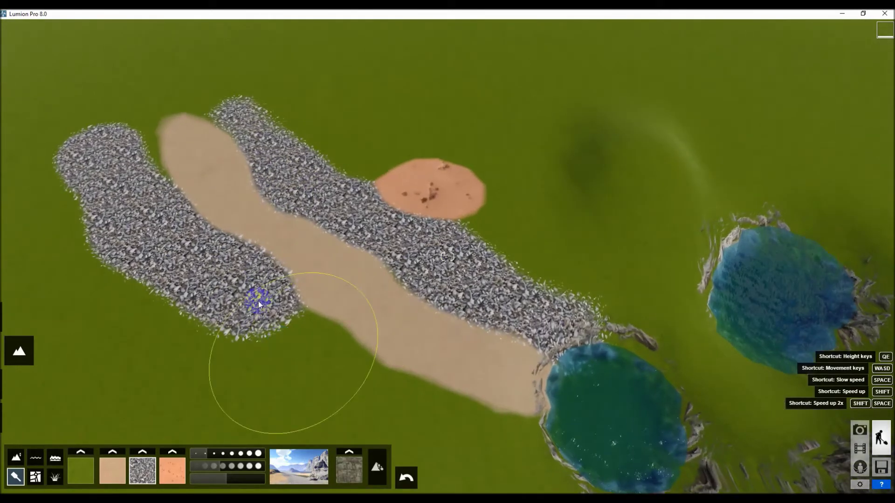
{"action": "scroll", "coordinate": [279, 271], "scroll_direction": "down", "scroll_amount": 3}
{"action": "scroll", "coordinate": [279, 271], "scroll_direction": "up", "scroll_amount": 5}
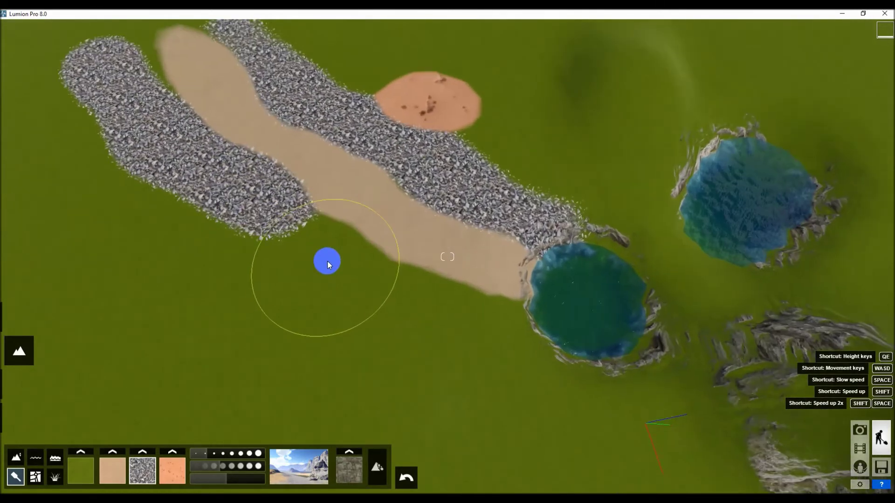
{"action": "mouse_move", "coordinate": [261, 253]}
{"action": "left_mouse_down"}
{"action": "mouse_move", "coordinate": [345, 314]}
{"action": "mouse_move", "coordinate": [497, 361]}
{"action": "mouse_move", "coordinate": [270, 273]}
{"action": "mouse_move", "coordinate": [254, 244]}
{"action": "mouse_move", "coordinate": [583, 385]}
{"action": "mouse_move", "coordinate": [440, 298]}
{"action": "left_mouse_up"}
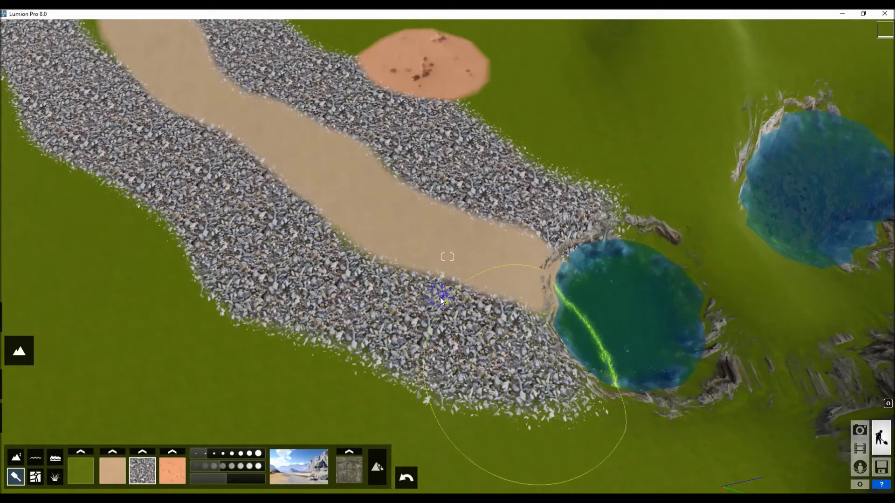
Step: Replace the gravel in the third paint slot with the mottled mossy texture, first in the third row, and inspect the strips
{"action": "scroll", "coordinate": [383, 188], "scroll_direction": "down", "scroll_amount": 3}
{"action": "right_click_drag", "start_coordinate": [386, 217], "coordinate": [387, 218]}
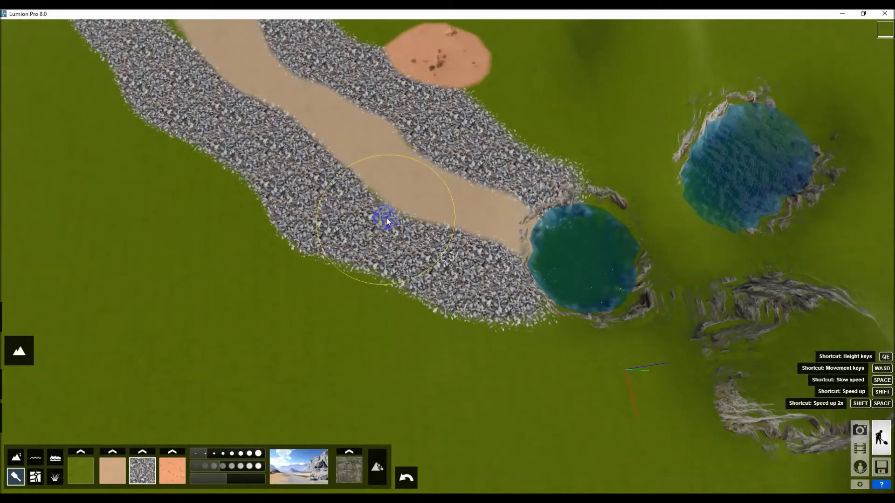
{"action": "scroll", "coordinate": [406, 221], "scroll_direction": "up", "scroll_amount": 5}
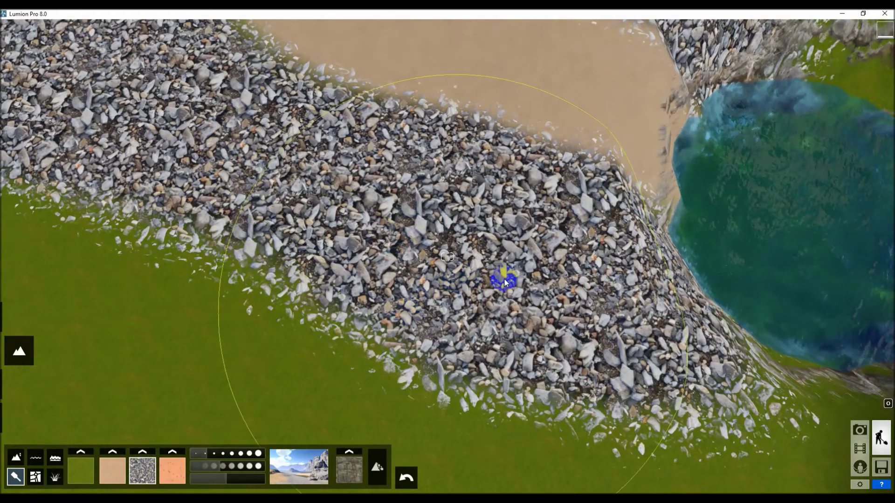
{"action": "left_click", "coordinate": [143, 453]}
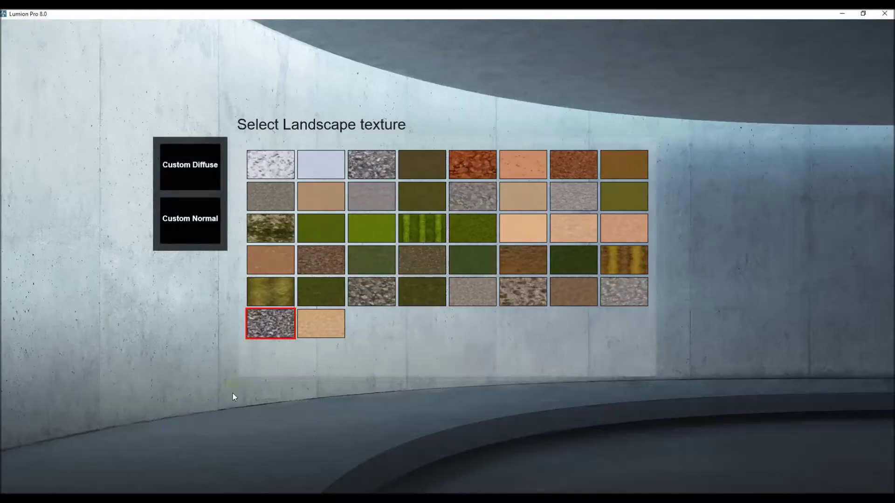
{"action": "left_click", "coordinate": [275, 229]}
{"action": "scroll", "coordinate": [379, 311], "scroll_direction": "down", "scroll_amount": 5}
{"action": "scroll", "coordinate": [380, 315], "scroll_direction": "down", "scroll_amount": 2}
{"action": "scroll", "coordinate": [379, 177], "scroll_direction": "up", "scroll_amount": 2}
{"action": "scroll", "coordinate": [438, 187], "scroll_direction": "up", "scroll_amount": 3}
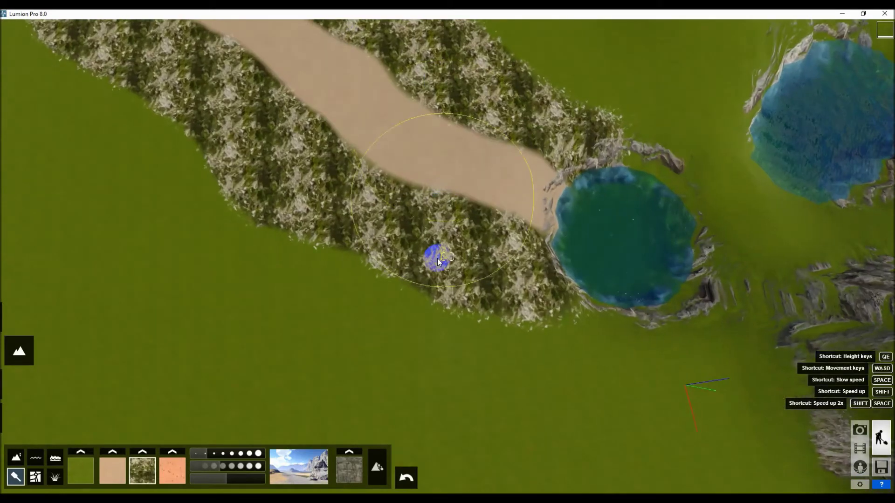
Step: Change the fourth paint slot's texture to the red rock in the first row to retexture the orange patch
{"action": "scroll", "coordinate": [438, 256], "scroll_direction": "down", "scroll_amount": 3}
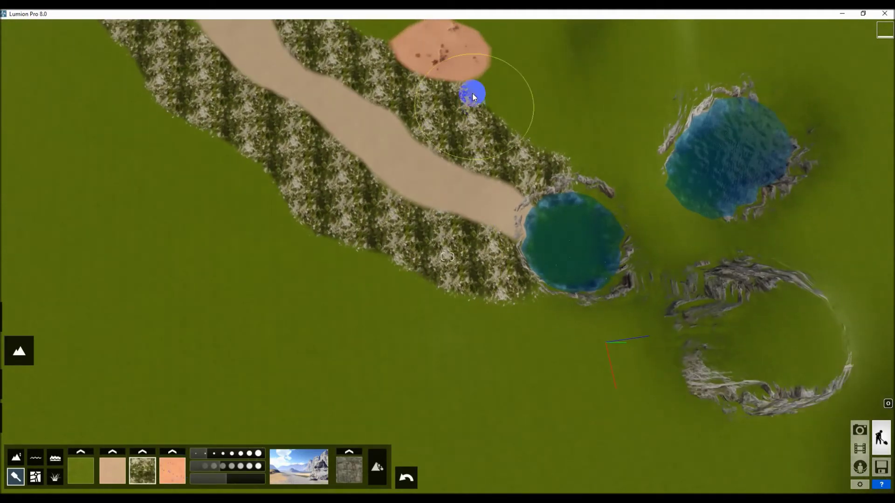
{"action": "scroll", "coordinate": [463, 66], "scroll_direction": "down", "scroll_amount": 2}
{"action": "scroll", "coordinate": [461, 112], "scroll_direction": "up", "scroll_amount": 4}
{"action": "scroll", "coordinate": [469, 137], "scroll_direction": "down", "scroll_amount": 4}
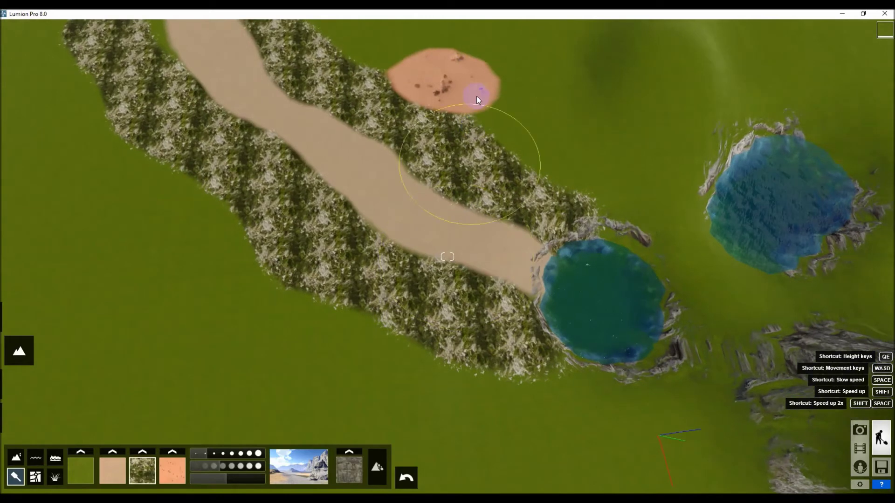
{"action": "scroll", "coordinate": [477, 109], "scroll_direction": "up", "scroll_amount": 2}
{"action": "key", "text": "q"}
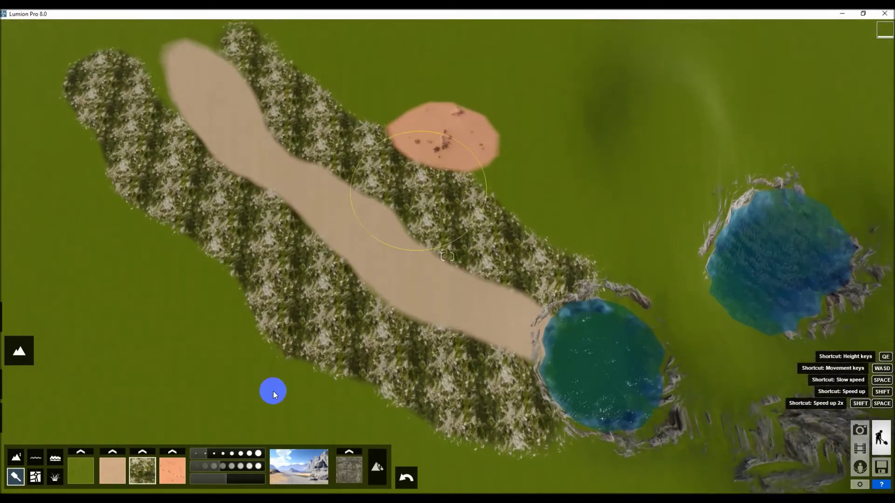
{"action": "left_click", "coordinate": [173, 467]}
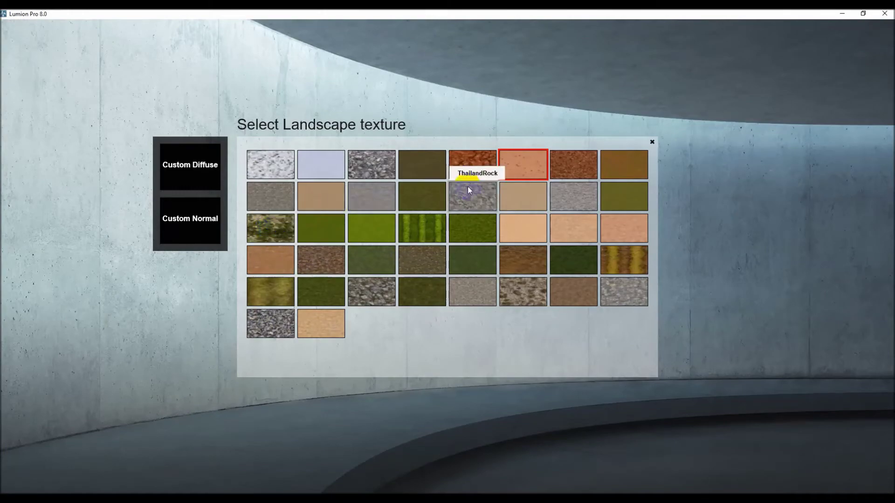
{"action": "left_click", "coordinate": [472, 164]}
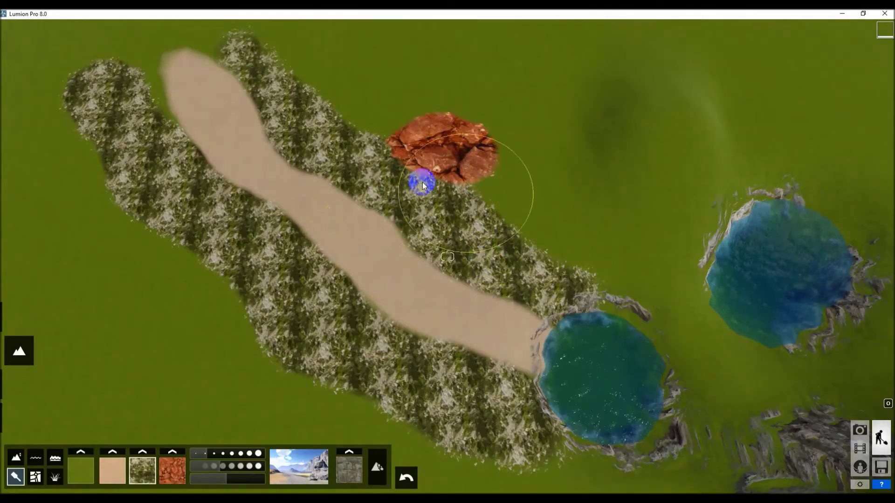
Step: Try the red desert landscape preset, second in the first row, and view its effect on the painted ground
{"action": "left_click", "coordinate": [300, 454]}
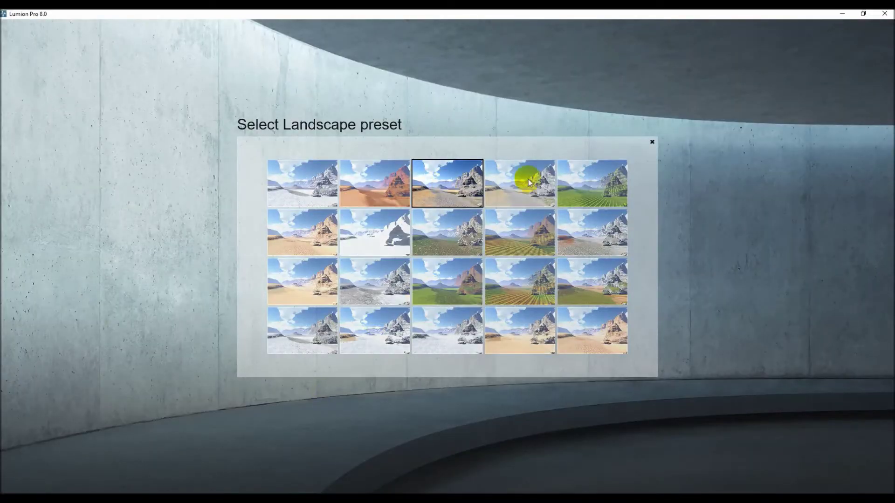
{"action": "left_click", "coordinate": [380, 185]}
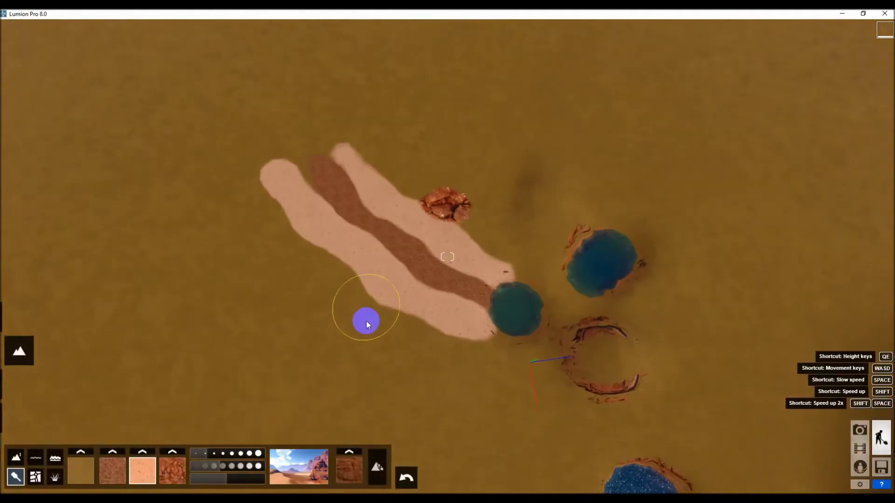
{"action": "mouse_move", "coordinate": [366, 321]}
{"action": "right_mouse_down"}
{"action": "mouse_move", "coordinate": [370, 298]}
{"action": "mouse_move", "coordinate": [371, 305]}
{"action": "right_mouse_up"}
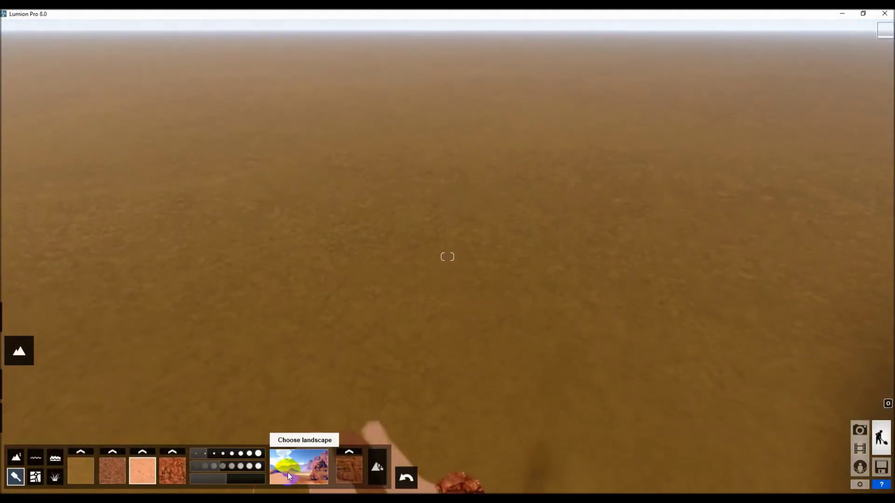
Step: Try other landscape presets, including the grey one that starts the last row, and apply the green grassland preset
{"action": "left_click", "coordinate": [288, 472]}
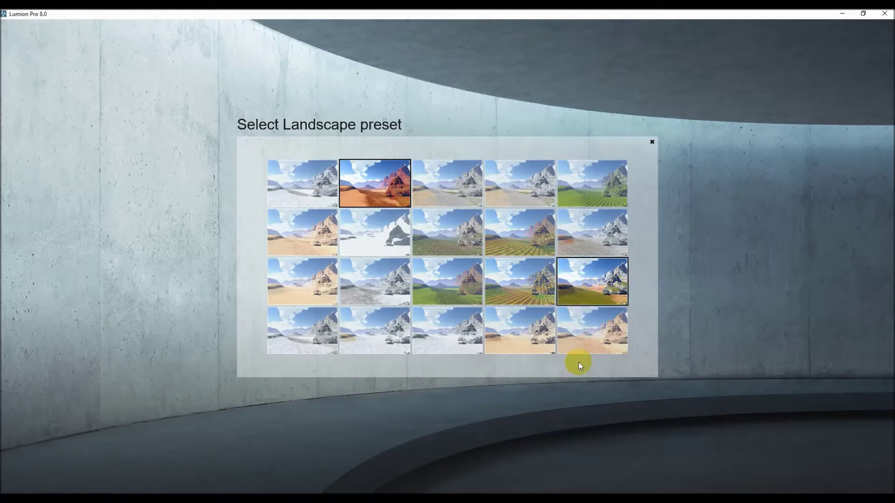
{"action": "left_click", "coordinate": [578, 362]}
{"action": "left_click", "coordinate": [289, 470]}
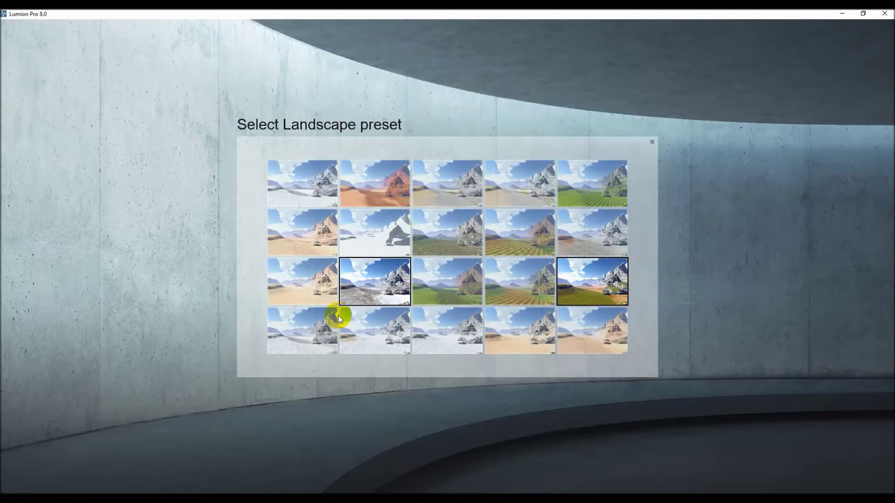
{"action": "left_click", "coordinate": [303, 317]}
{"action": "left_click", "coordinate": [289, 470]}
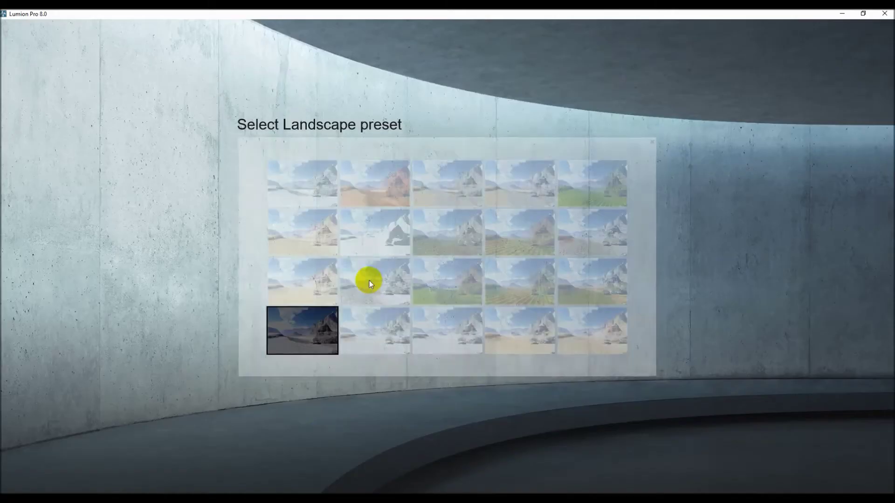
{"action": "left_click", "coordinate": [590, 233]}
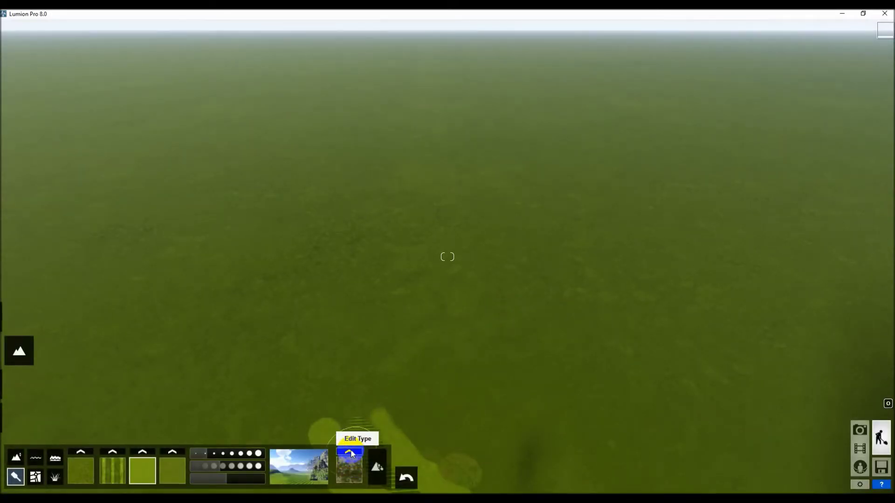
Step: Review the available side rock textures and look over the rocky slopes of the hill beside the ponds
{"action": "left_click", "coordinate": [350, 452]}
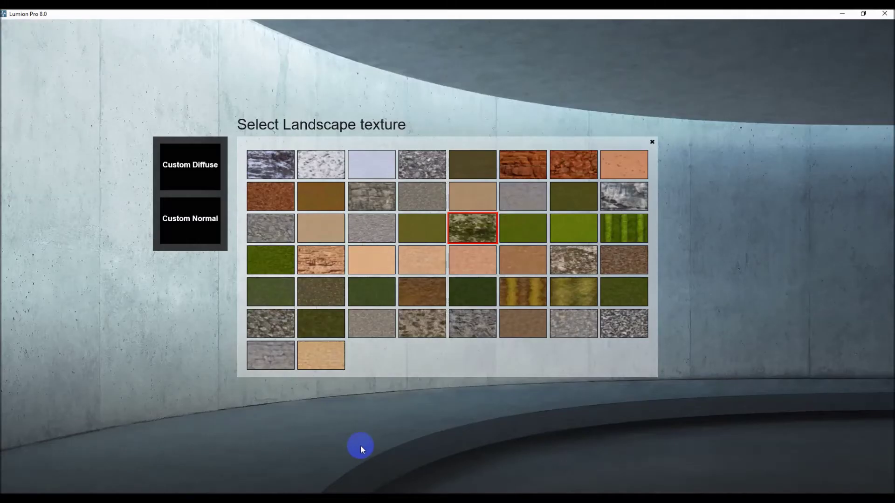
{"action": "left_click", "coordinate": [651, 144]}
{"action": "right_click_drag", "start_coordinate": [314, 194], "coordinate": [491, 360]}
{"action": "scroll", "coordinate": [550, 380], "scroll_direction": "up", "scroll_amount": 6}
{"action": "right_click_drag", "start_coordinate": [493, 239], "coordinate": [545, 291]}
{"action": "scroll", "coordinate": [653, 280], "scroll_direction": "up", "scroll_amount": 3}
{"action": "scroll", "coordinate": [765, 265], "scroll_direction": "up", "scroll_amount": 4}
{"action": "scroll", "coordinate": [653, 247], "scroll_direction": "down", "scroll_amount": 3}
{"action": "right_click_drag", "start_coordinate": [532, 139], "coordinate": [532, 102]}
{"action": "scroll", "coordinate": [633, 102], "scroll_direction": "up", "scroll_amount": 5}
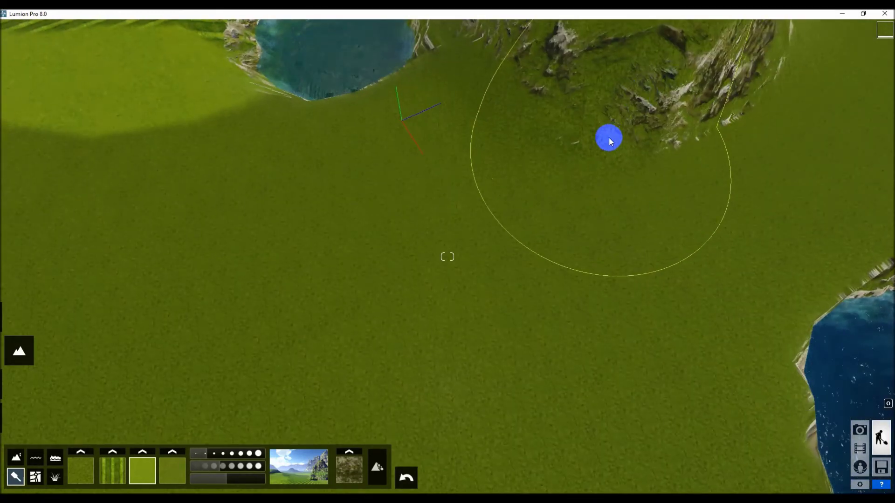
Step: Examine up close how the side rock texture covers the steep faces of the hill
{"action": "scroll", "coordinate": [609, 138], "scroll_direction": "down", "scroll_amount": 1}
{"action": "key", "text": "q"}
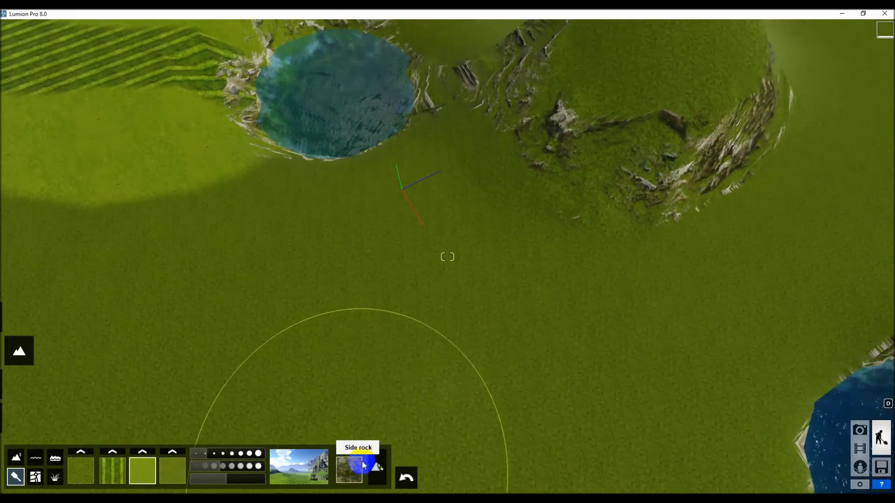
{"action": "right_click_drag", "start_coordinate": [596, 236], "coordinate": [671, 228]}
{"action": "scroll", "coordinate": [672, 228], "scroll_direction": "up", "scroll_amount": 4}
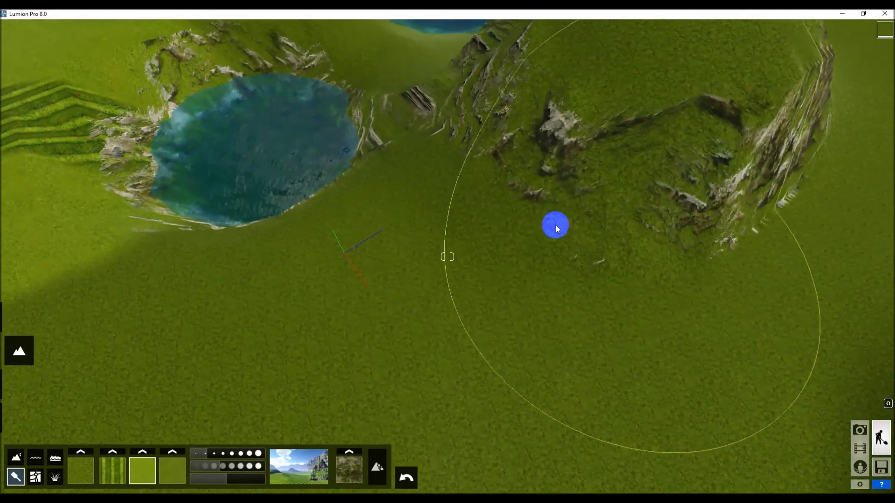
{"action": "scroll", "coordinate": [517, 169], "scroll_direction": "up", "scroll_amount": 4}
{"action": "right_click_drag", "start_coordinate": [498, 198], "coordinate": [555, 140]}
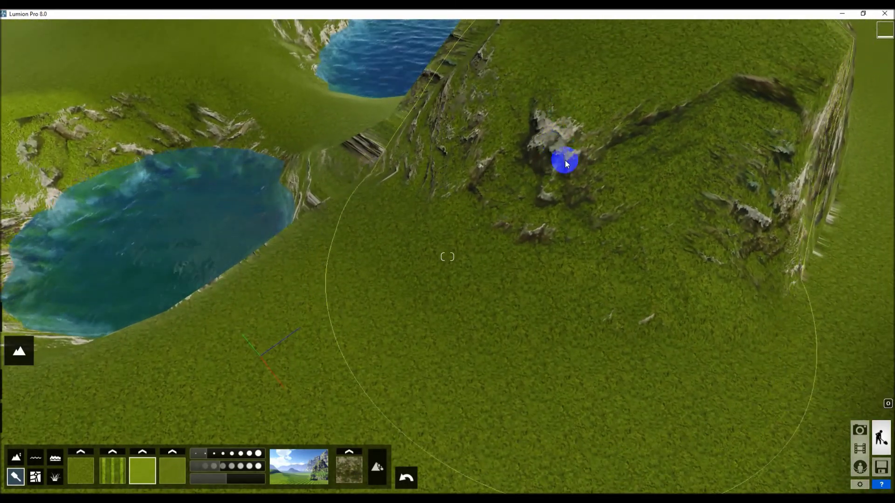
{"action": "left_click", "coordinate": [353, 468]}
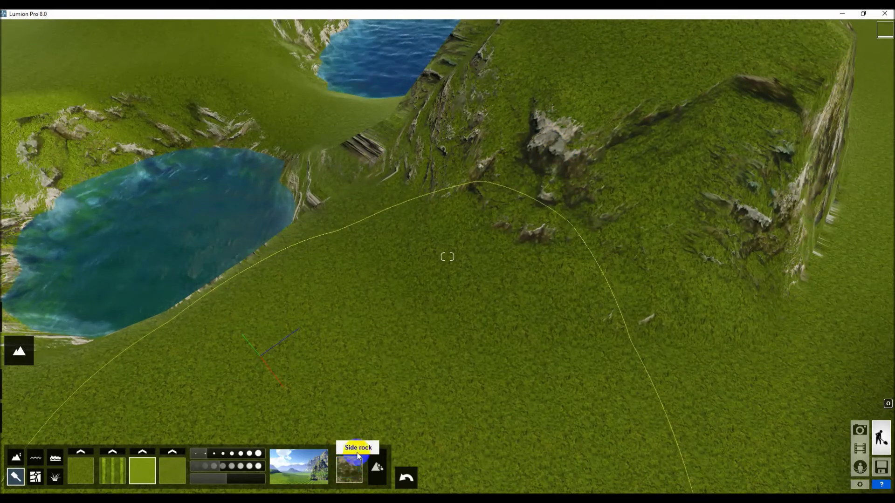
Step: Try the first, grey-and-white side rock texture on the steep slopes, and replace it with AmericanRockSide
{"action": "left_click", "coordinate": [350, 463]}
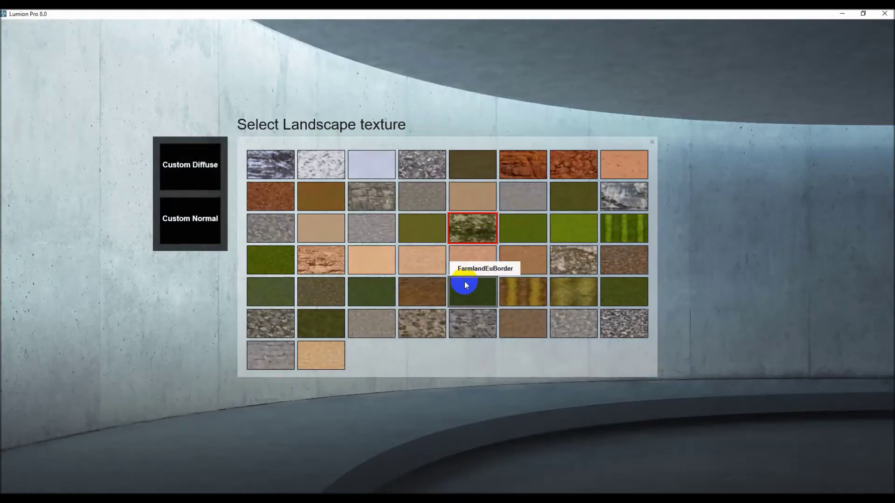
{"action": "left_click", "coordinate": [279, 167]}
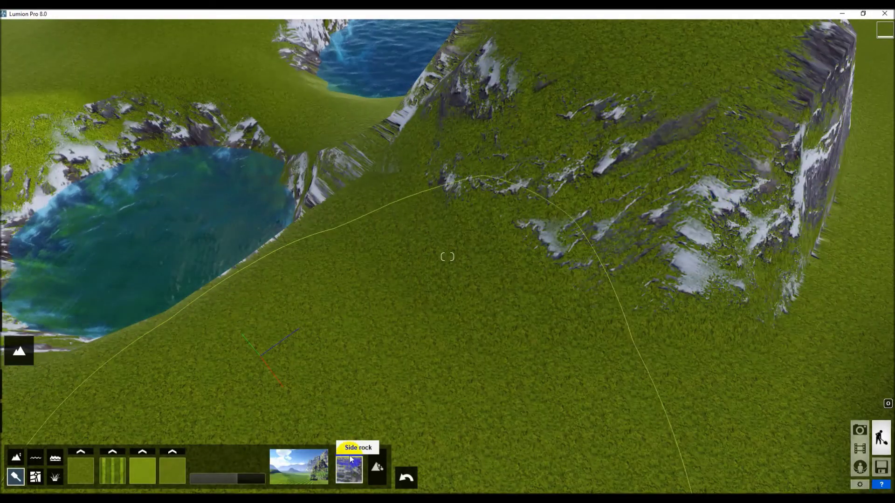
{"action": "left_click", "coordinate": [350, 470]}
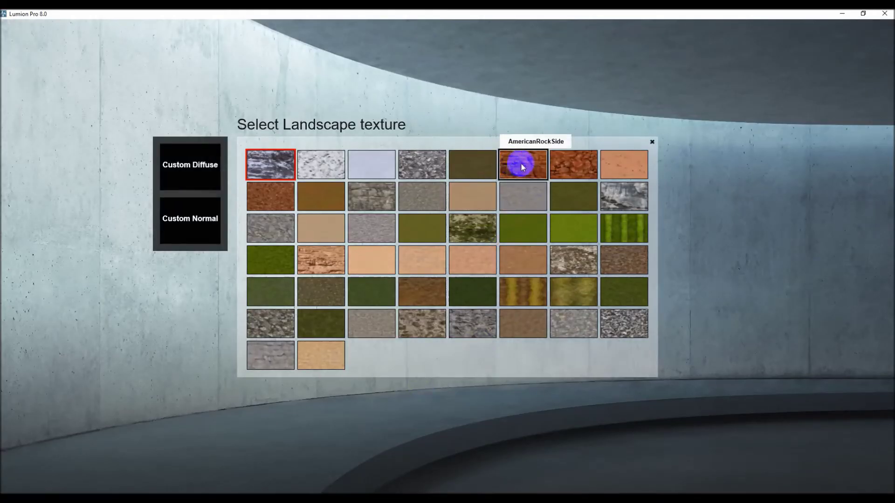
{"action": "left_click", "coordinate": [522, 165]}
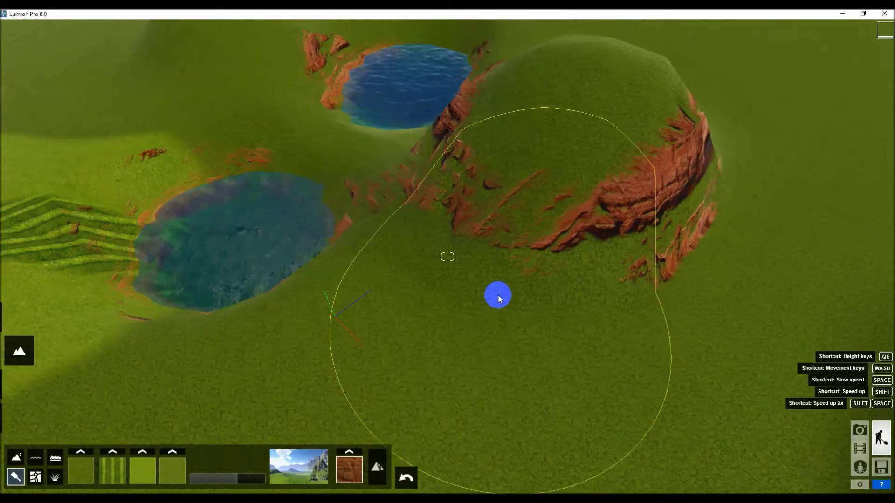
Step: Reduce the side rock texture's scale slightly and view the effect around the ponds and hill
{"action": "scroll", "coordinate": [498, 296], "scroll_direction": "down", "scroll_amount": 10}
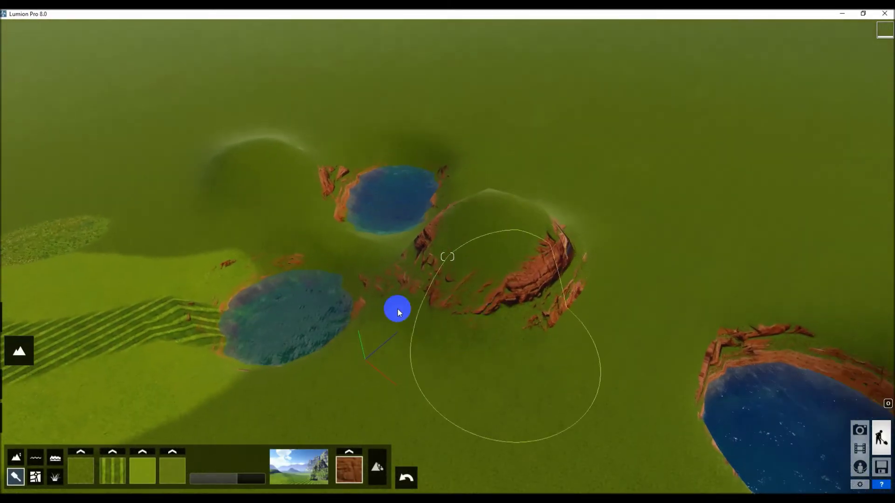
{"action": "left_click_drag", "start_coordinate": [252, 480], "coordinate": [234, 488]}
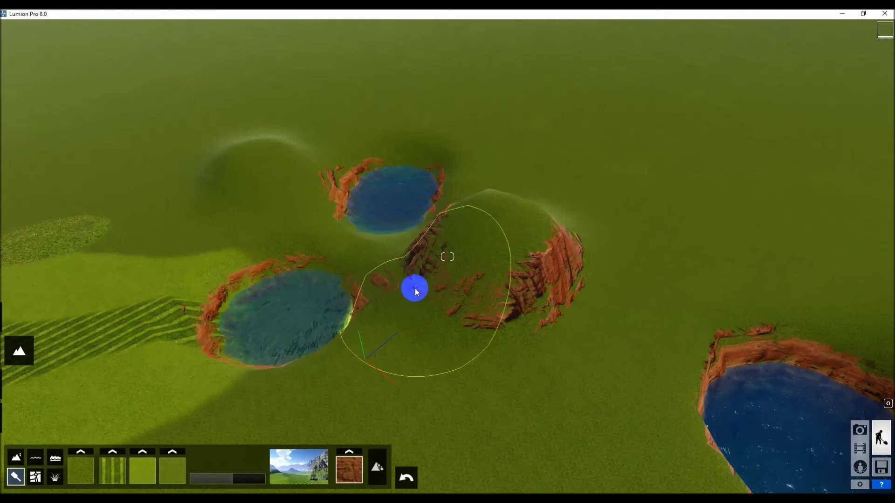
{"action": "right_click_drag", "start_coordinate": [498, 214], "coordinate": [442, 212]}
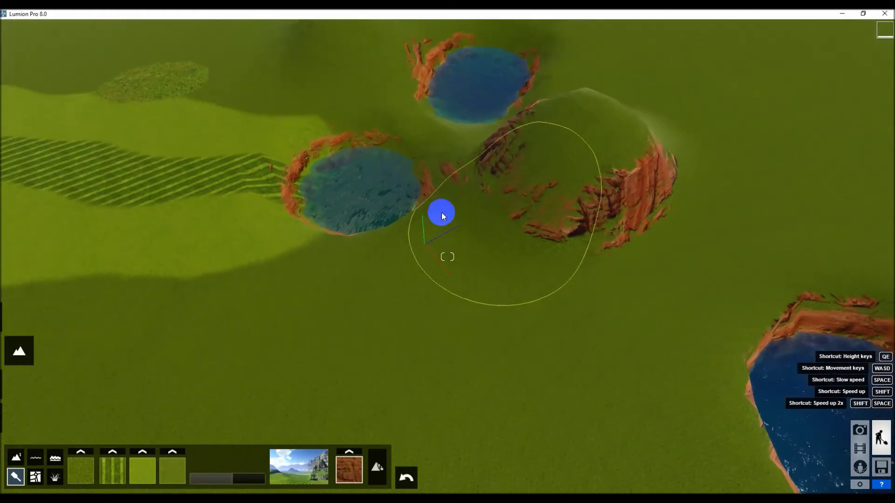
Step: Examine the red rock sides of the hill and the ponds from above and close to the large pond
{"action": "left_click", "coordinate": [22, 460]}
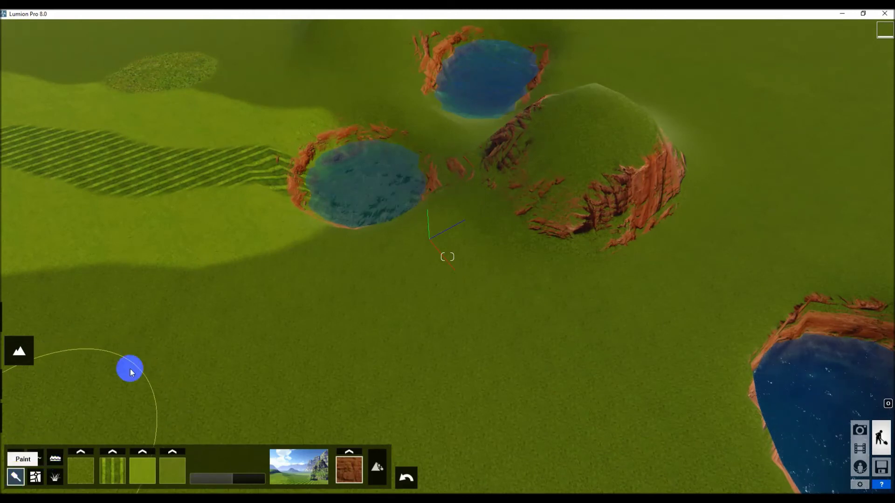
{"action": "scroll", "coordinate": [380, 250], "scroll_direction": "down", "scroll_amount": 10}
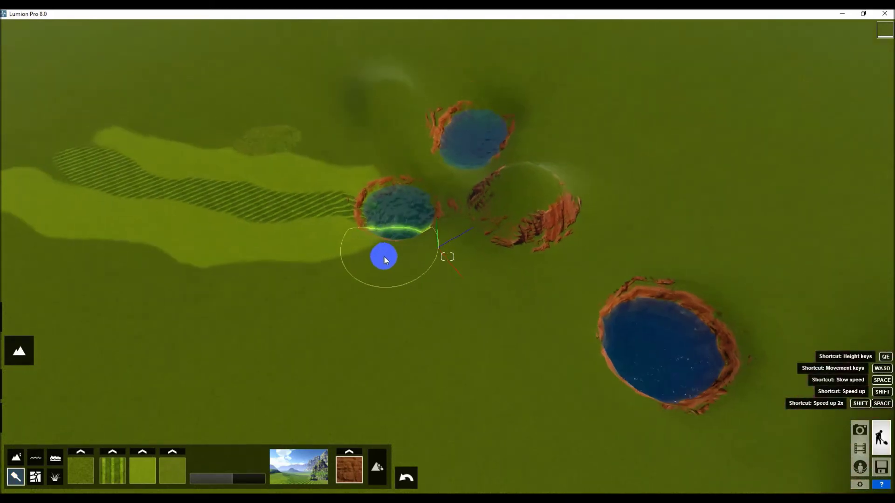
{"action": "right_click_drag", "start_coordinate": [444, 237], "coordinate": [441, 233]}
{"action": "left_click", "coordinate": [205, 462]}
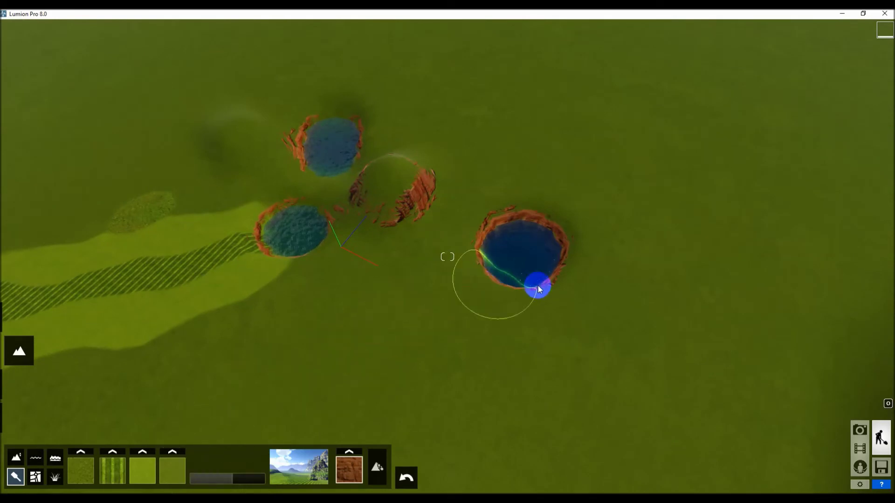
{"action": "right_click_drag", "start_coordinate": [614, 271], "coordinate": [575, 266]}
{"action": "scroll", "coordinate": [576, 266], "scroll_direction": "up", "scroll_amount": 5}
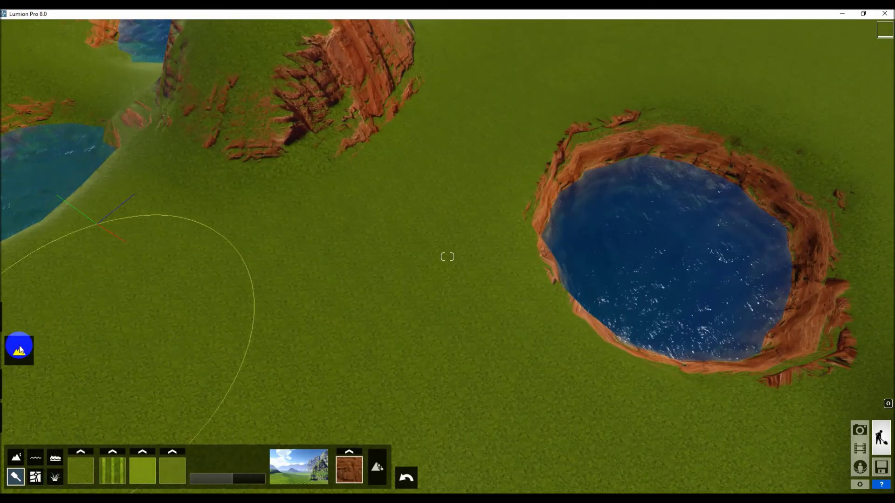
{"action": "mouse_move", "coordinate": [8, 355]}
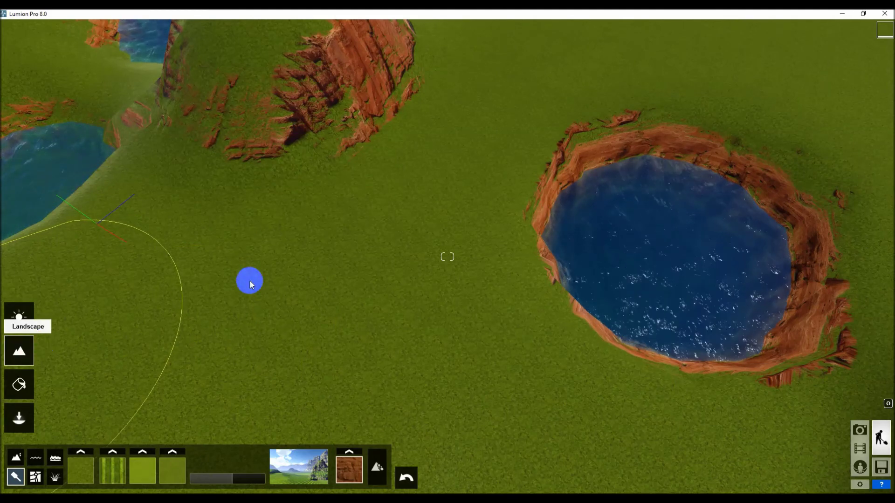
{"action": "scroll", "coordinate": [313, 279], "scroll_direction": "down", "scroll_amount": 10}
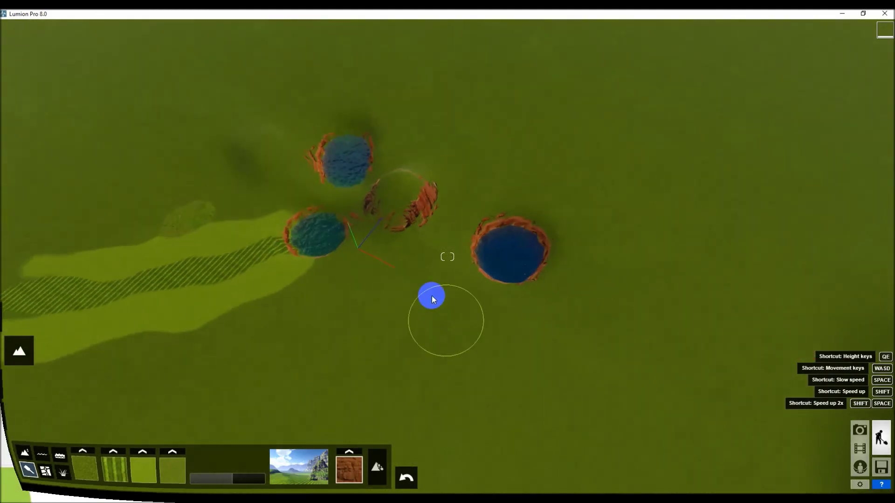